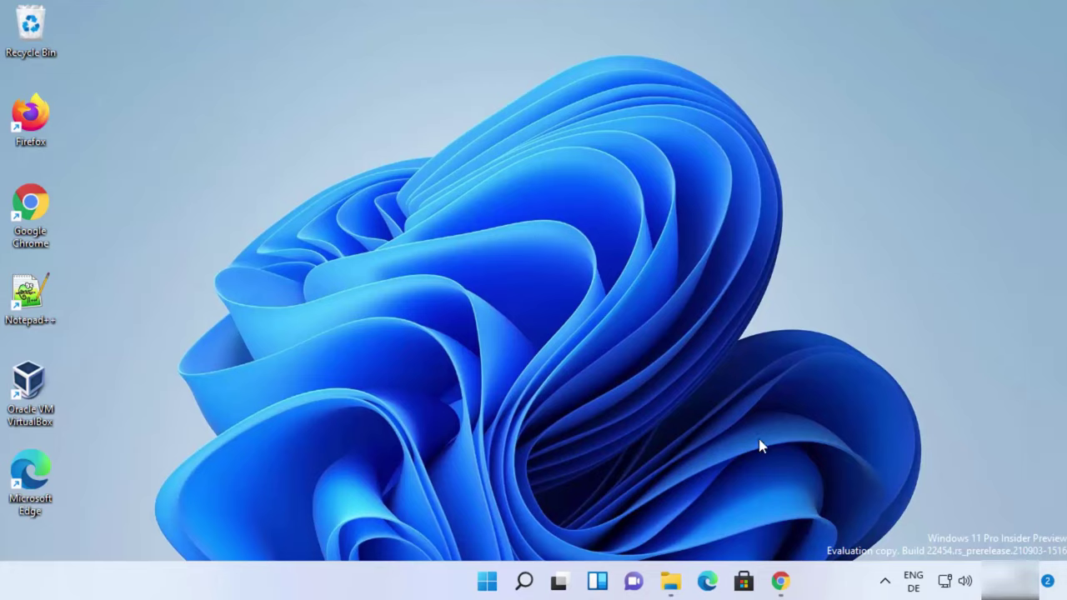
Step: Open the official WinRAR website from Chrome's Google results for 'winrar'
click(781, 581)
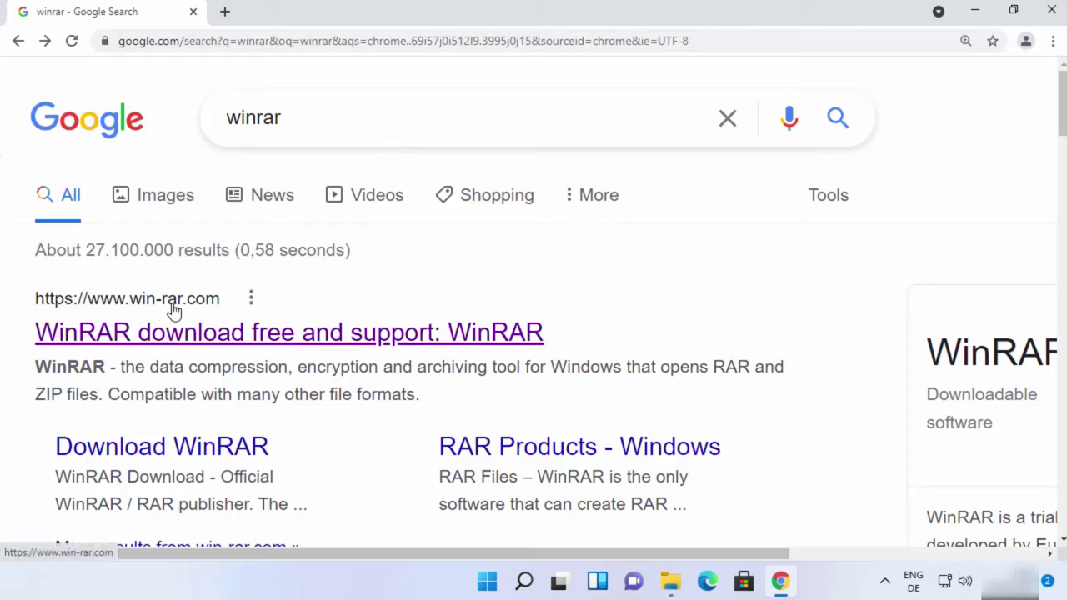
click(237, 333)
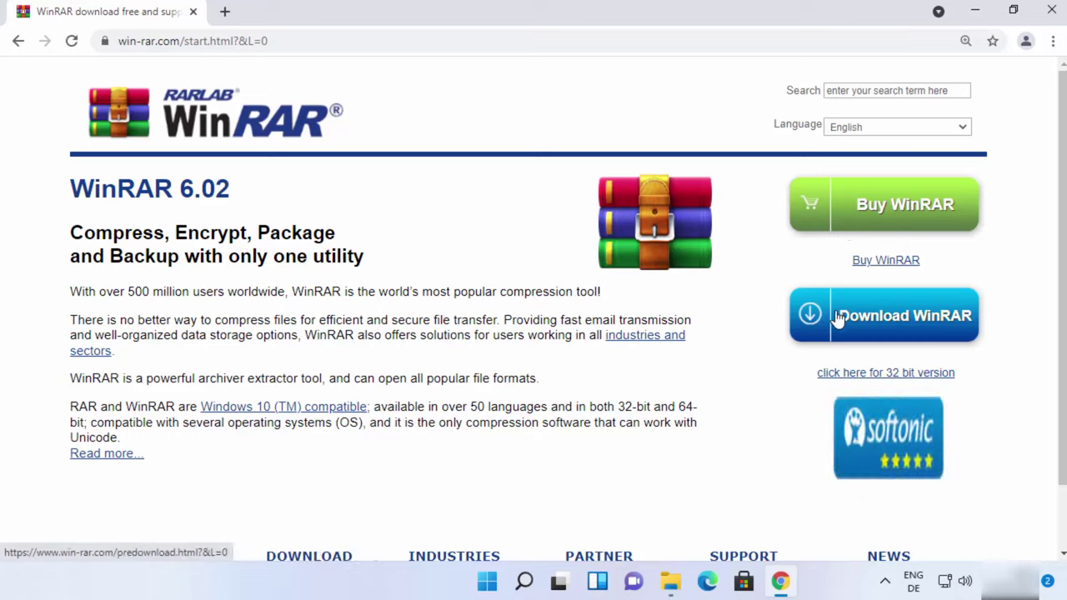
Step: Download the WinRAR installer winrar-x64-602.exe from win-rar.com and launch it
click(894, 325)
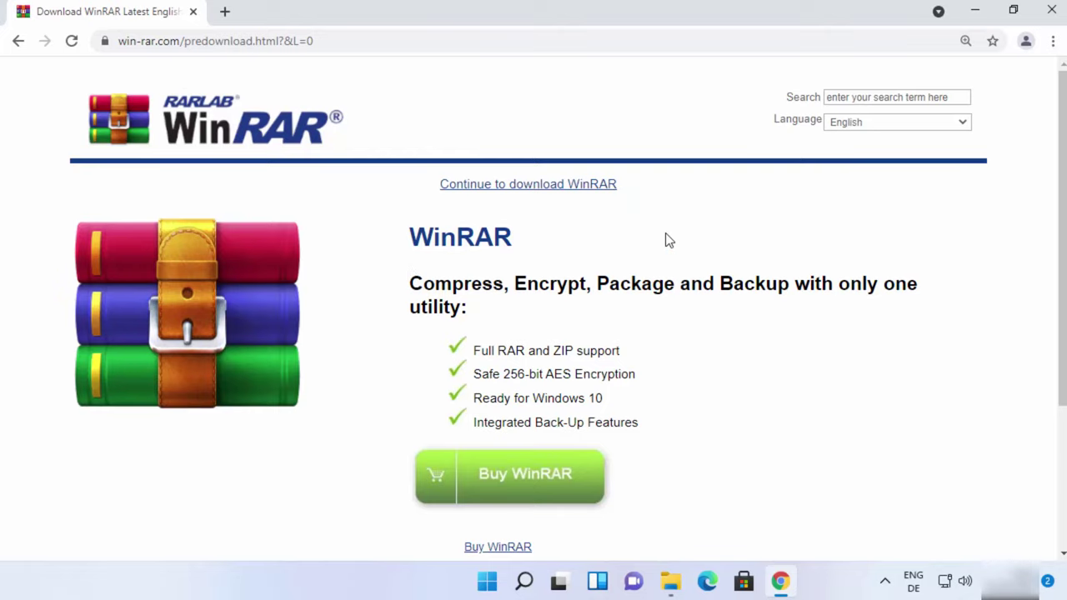
scroll(725, 223, down, 1)
scroll(723, 221, down, 2)
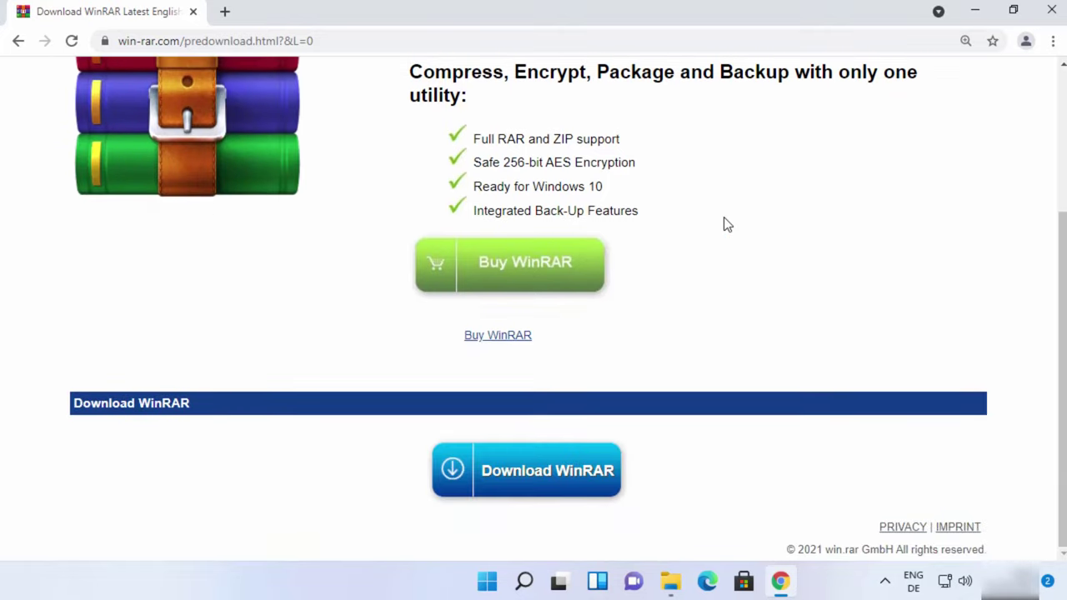
click(536, 477)
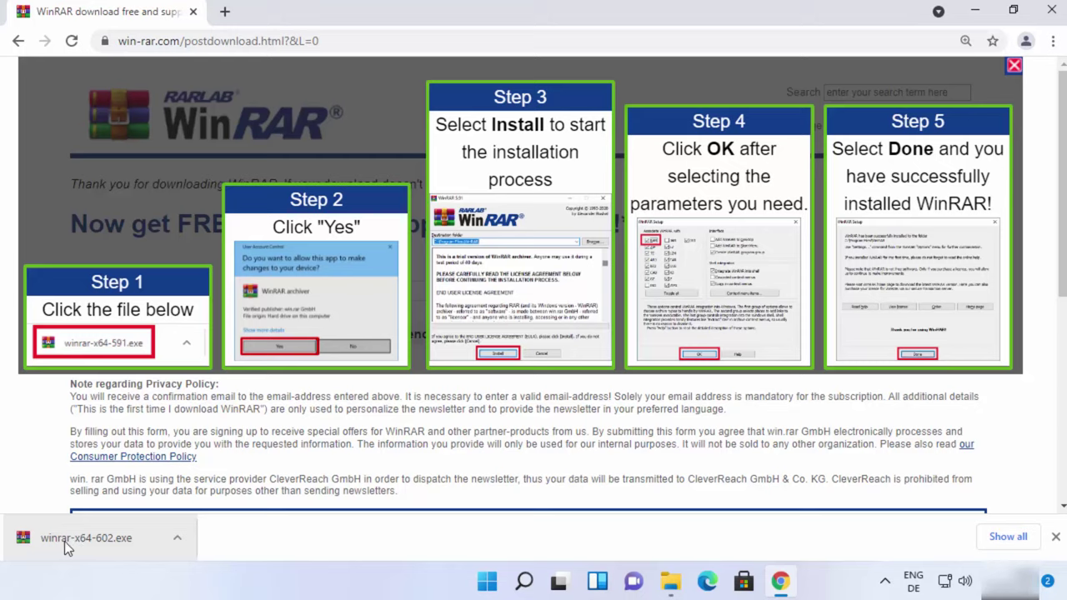
click(120, 538)
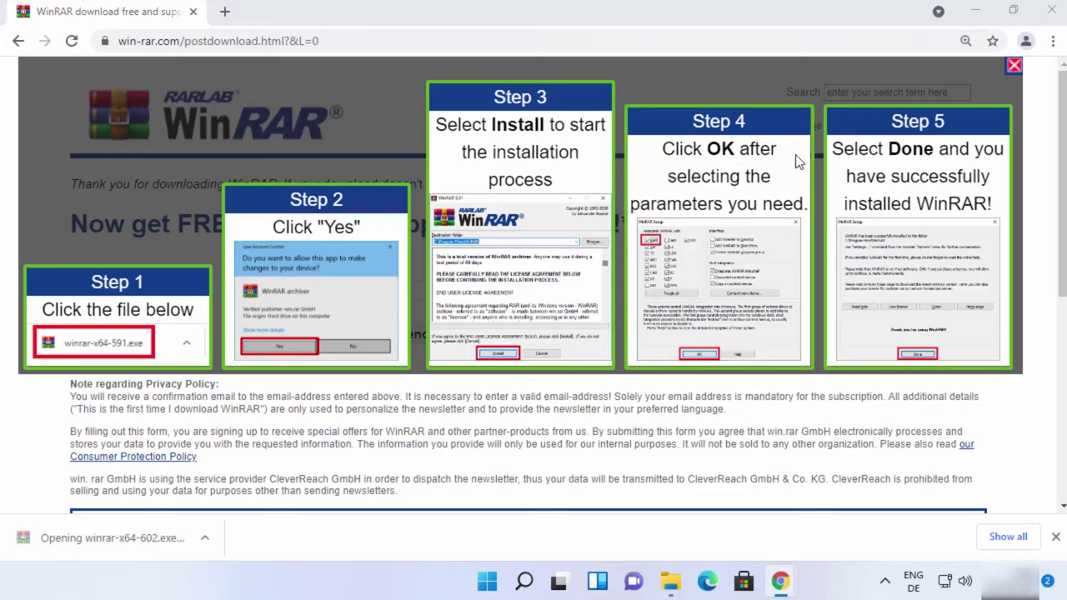
Step: Approve the installer's UAC prompt and install WinRAR into C:\Program Files\WinRAR
click(974, 12)
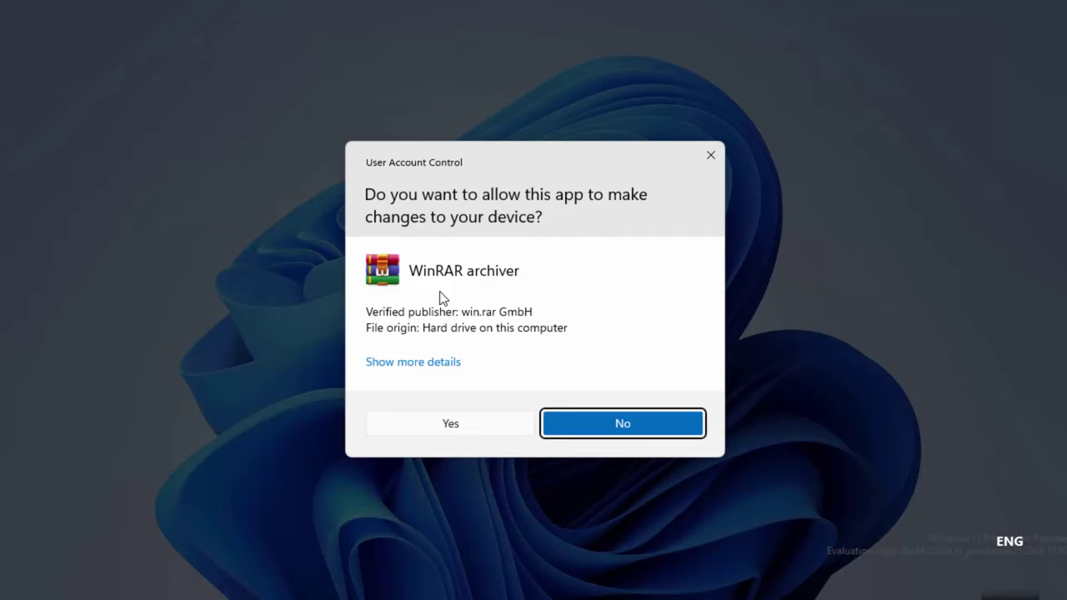
click(440, 422)
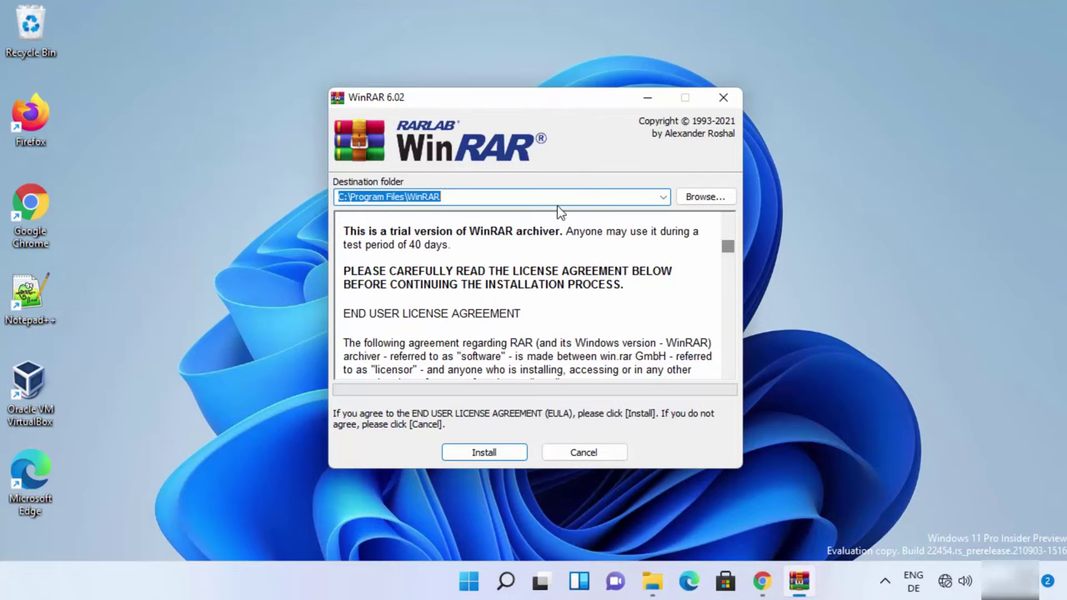
click(410, 196)
double_click(410, 196)
click(467, 198)
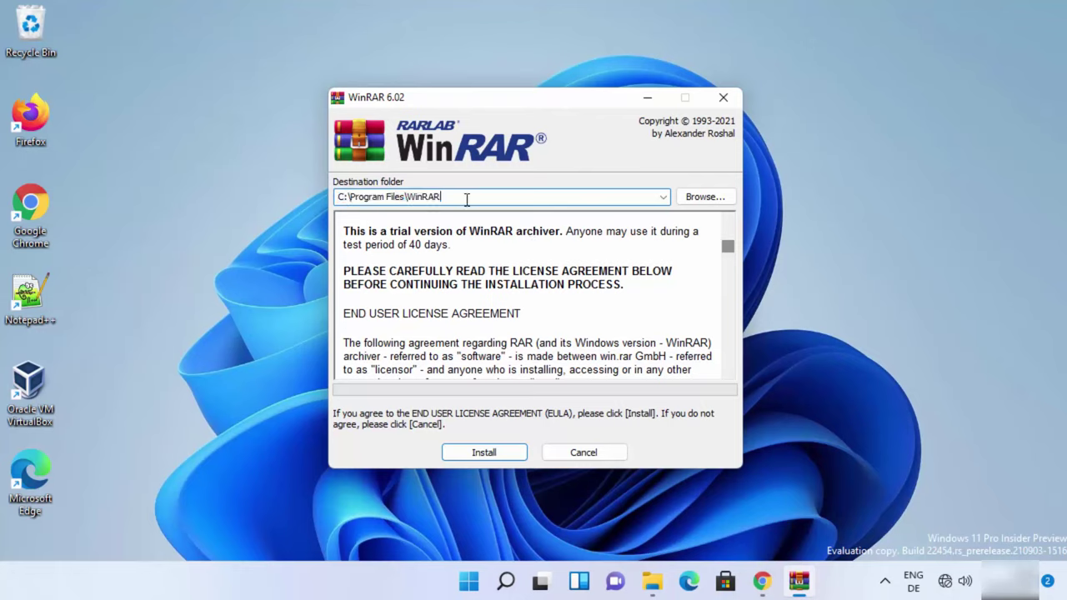
drag(454, 197, 337, 197)
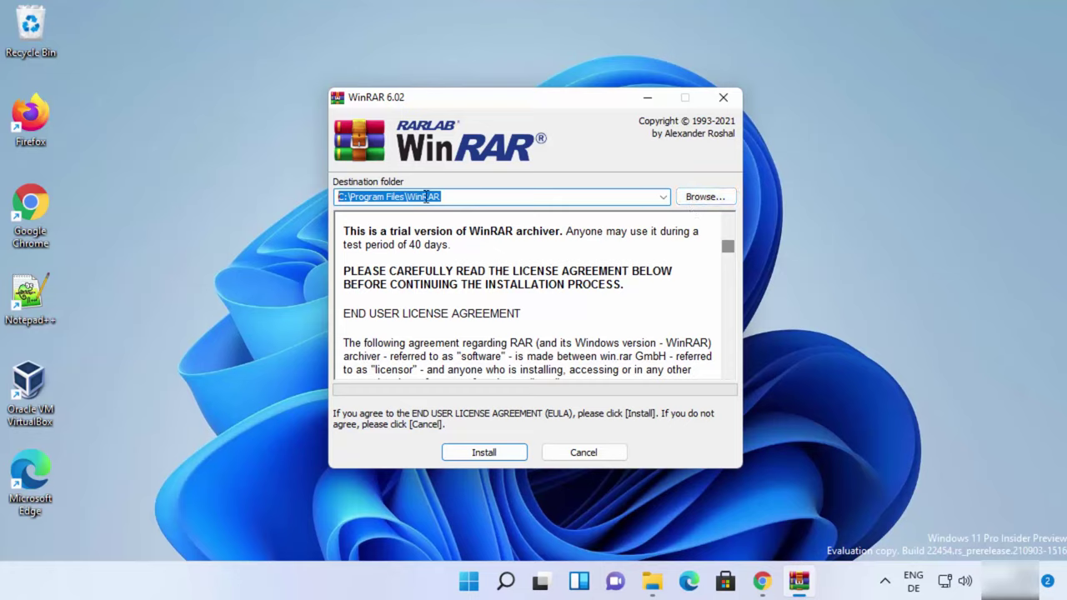
click(475, 452)
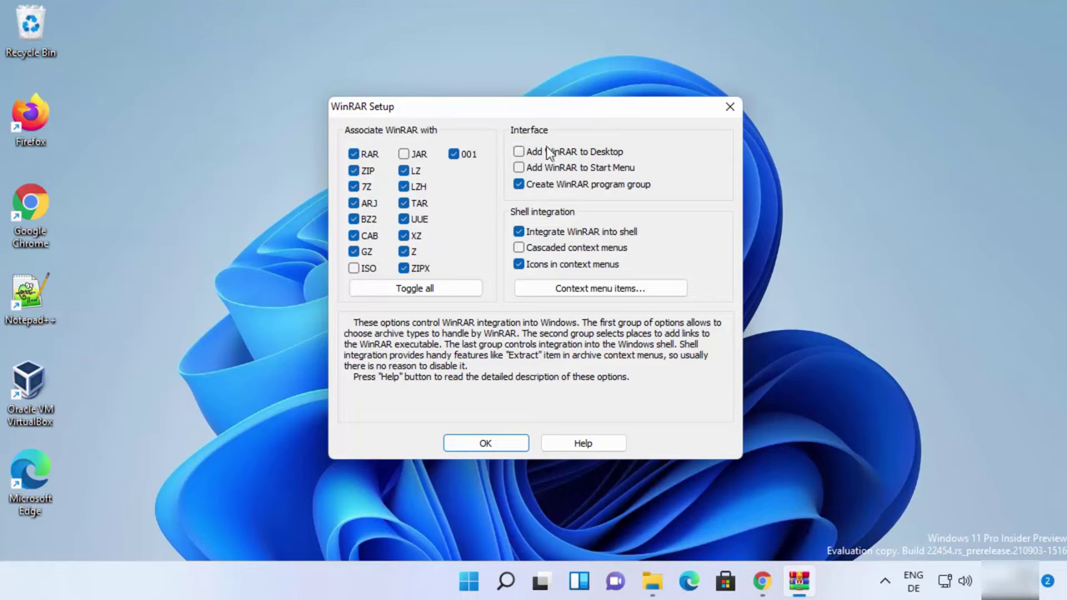
Step: Enable 'Add WinRAR to Desktop' and 'Add WinRAR to Start Menu', confirm, and finish setup
click(520, 153)
click(517, 169)
click(504, 441)
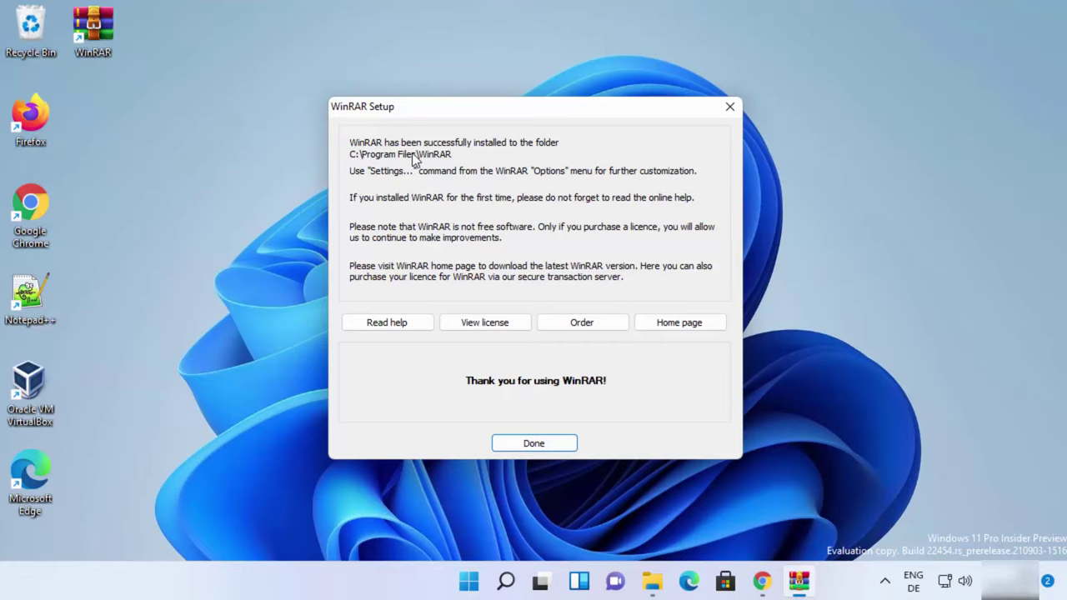
click(533, 445)
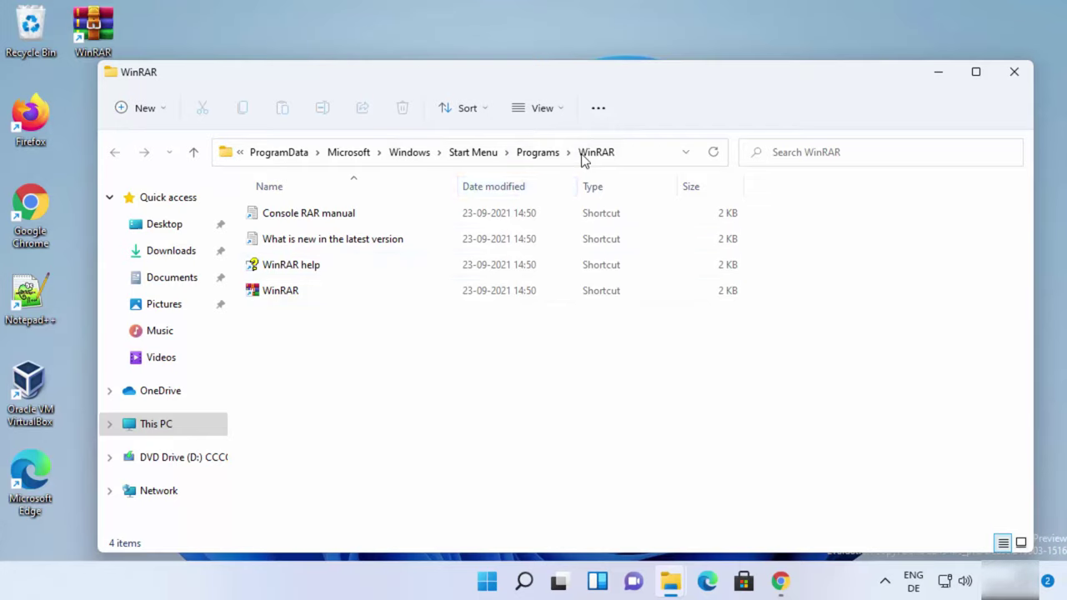
Step: Reveal the WinRAR Start Menu folder's full path, then close the folder window
click(647, 158)
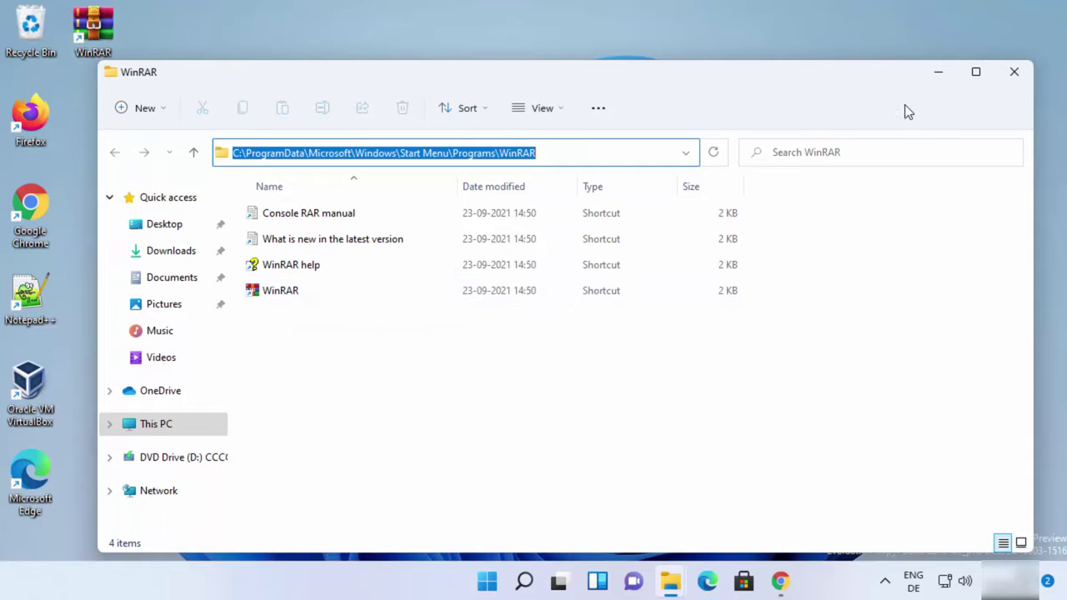
click(1014, 72)
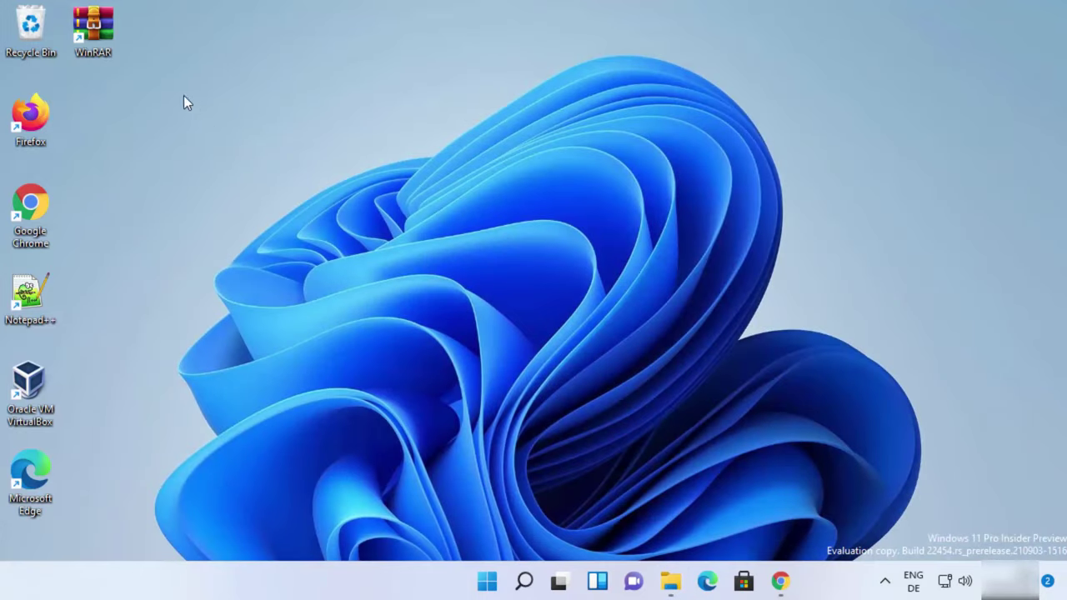
double_click(98, 35)
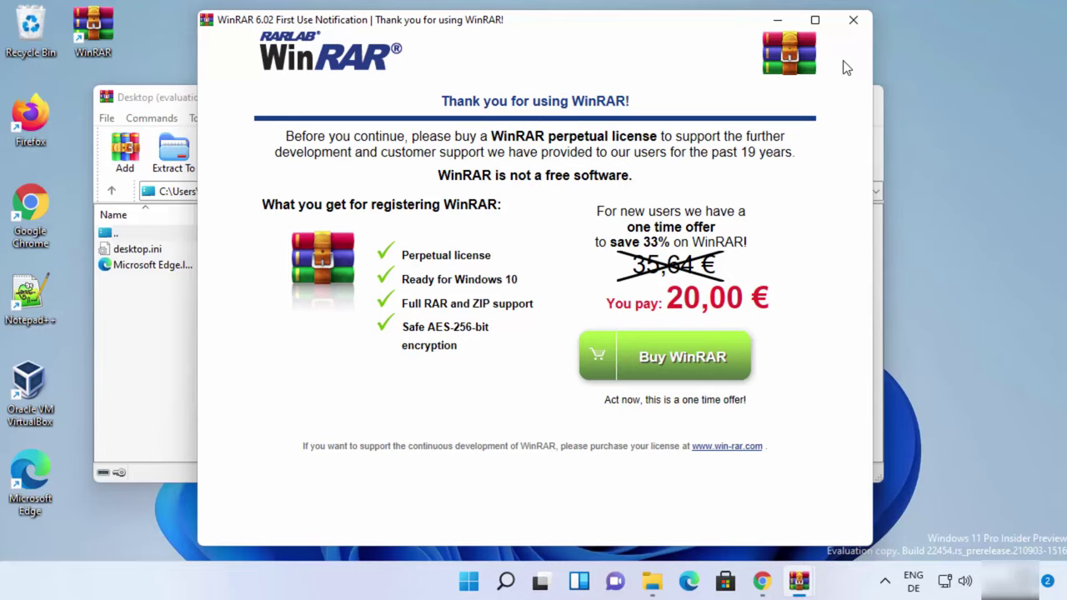
click(852, 23)
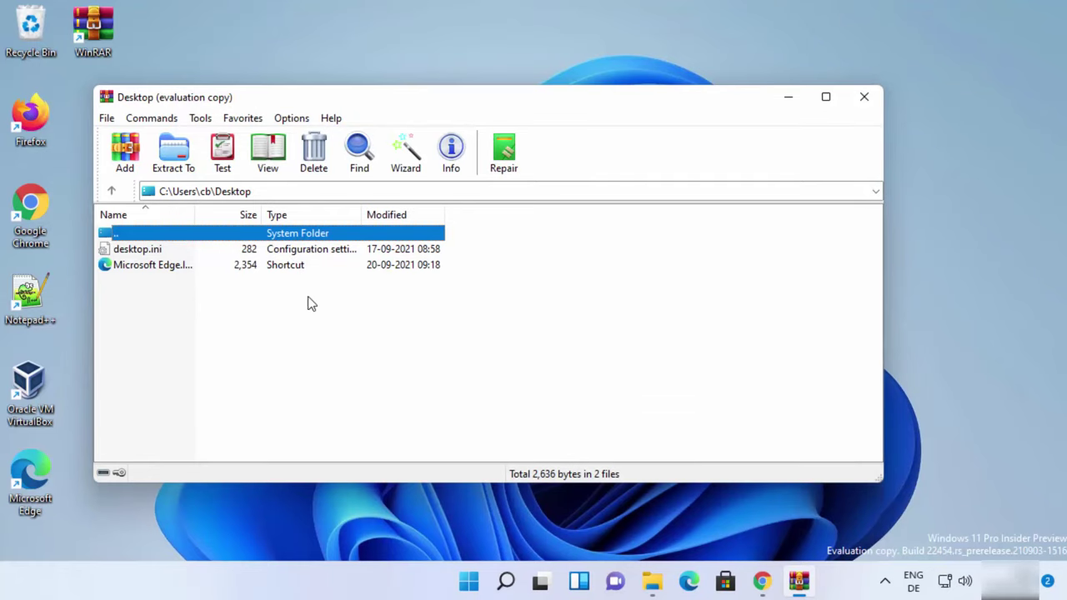
click(863, 99)
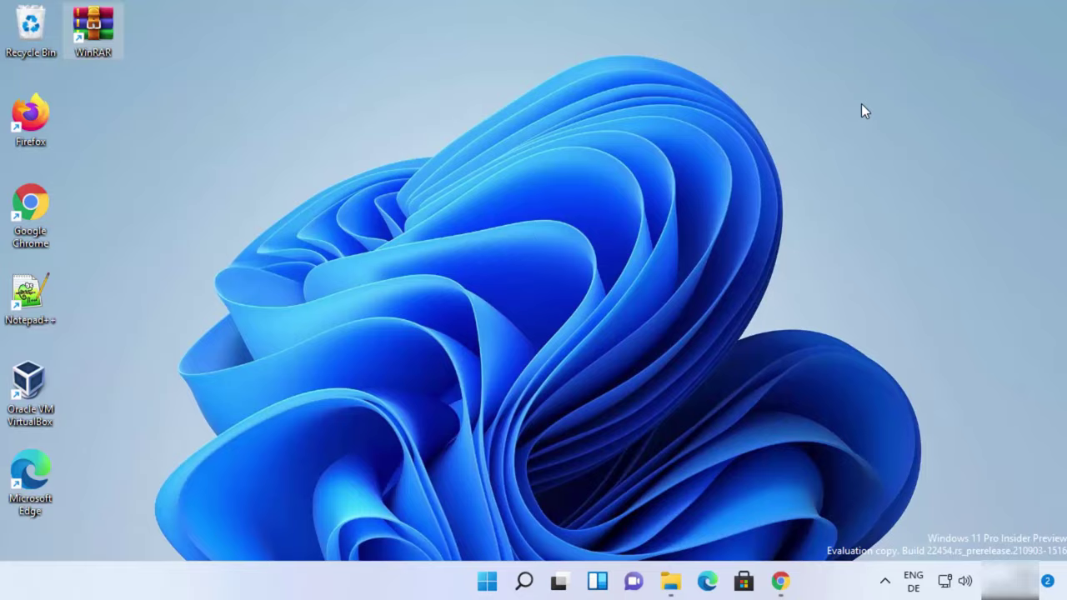
Step: Open Pictures and check the WinRAR options for Screenshot 2021-09-20 150913.png
click(671, 581)
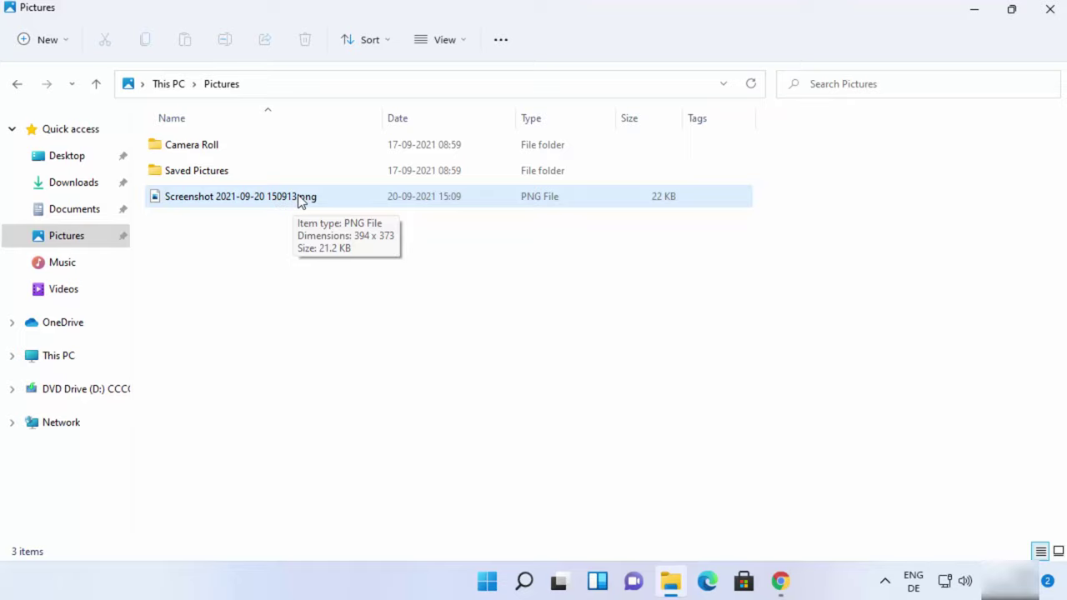
click(296, 202)
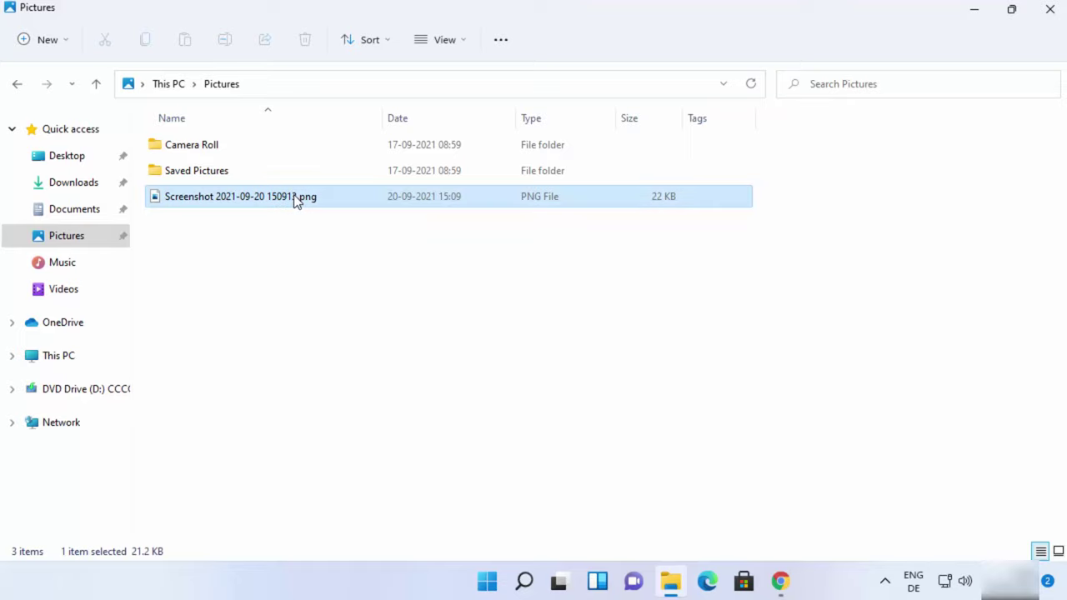
right_click(296, 203)
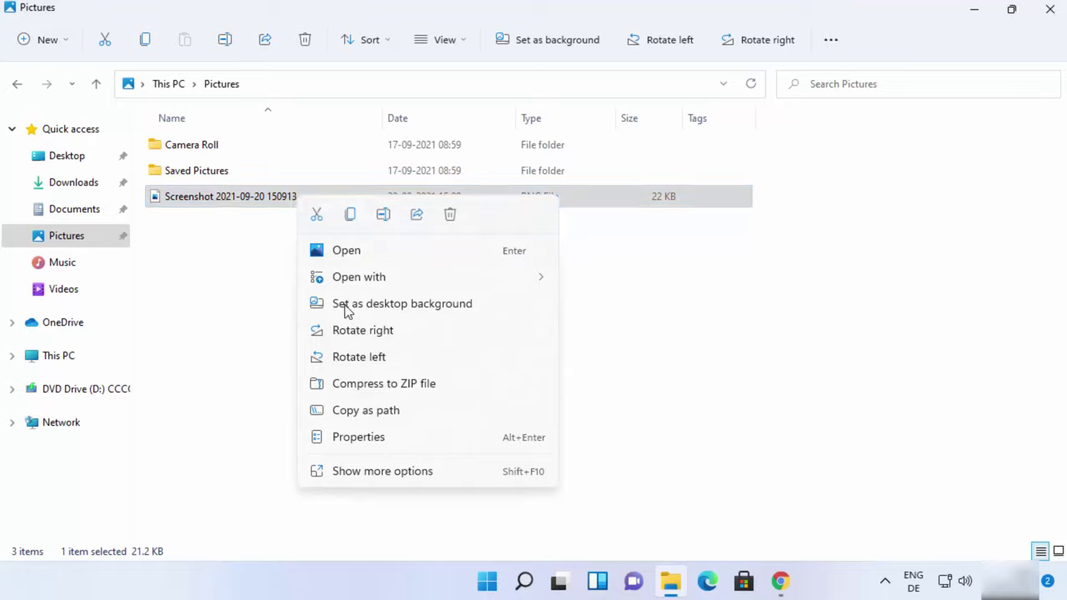
mouse_move(411, 279)
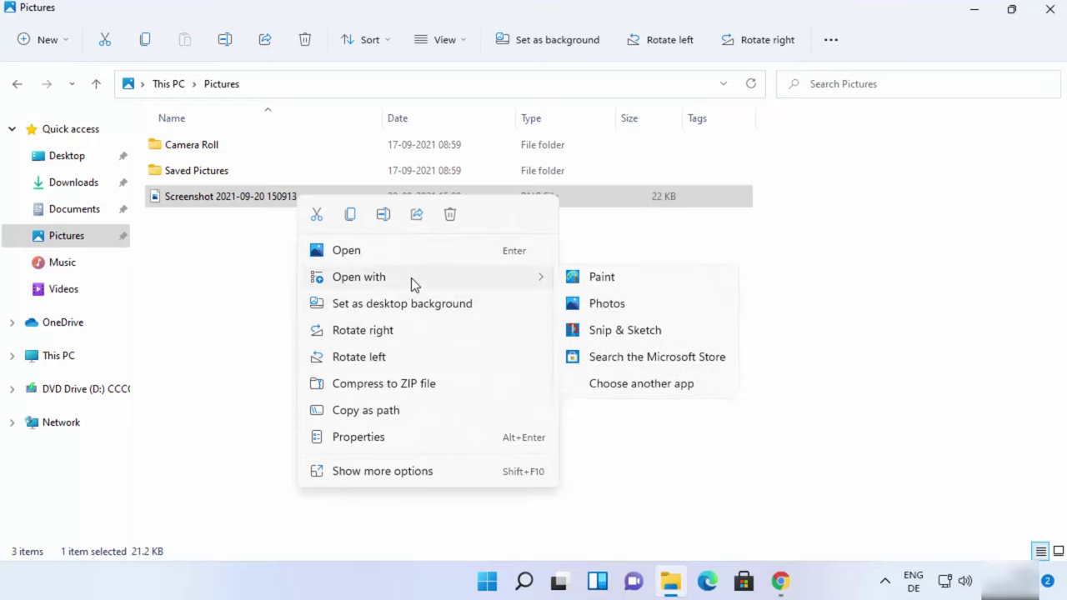
click(370, 472)
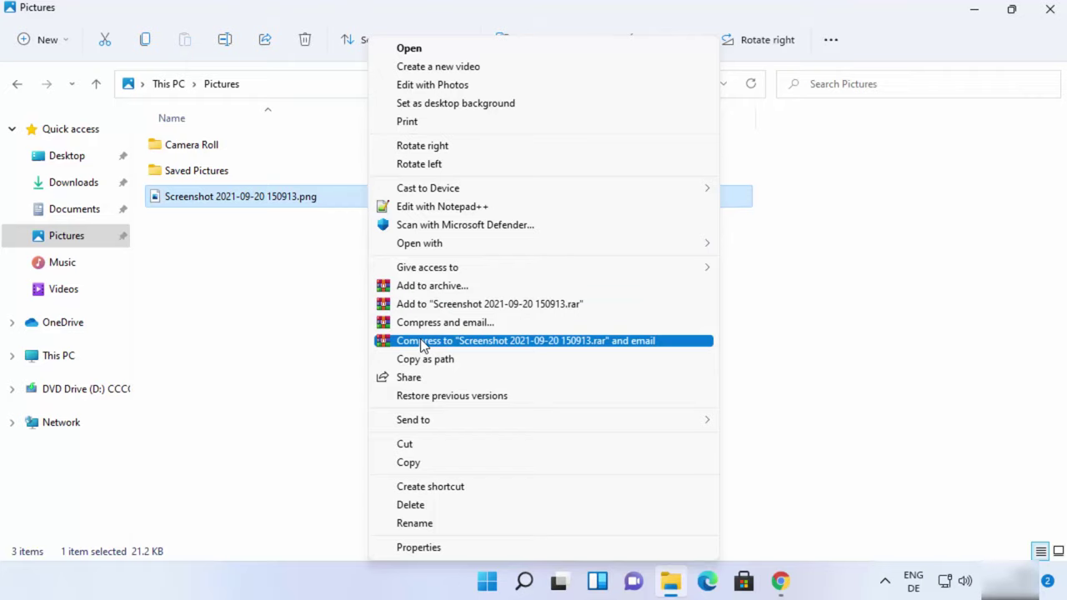
click(302, 286)
click(301, 286)
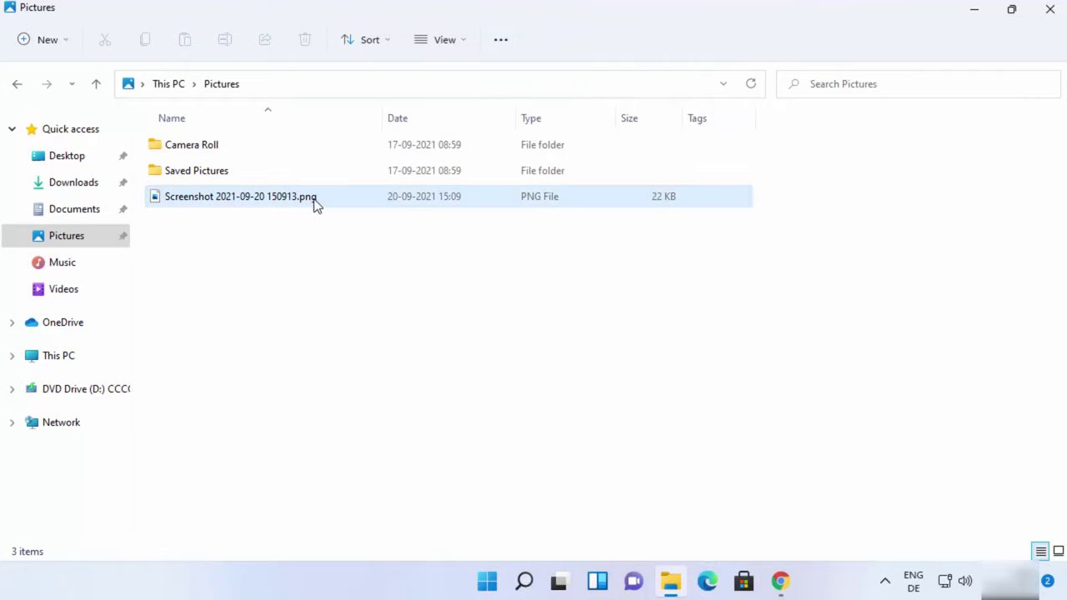
click(316, 205)
Step: Add the screenshot to 'Screenshot 2021-09-20 150913.rar' from its extended context menu
right_click(316, 205)
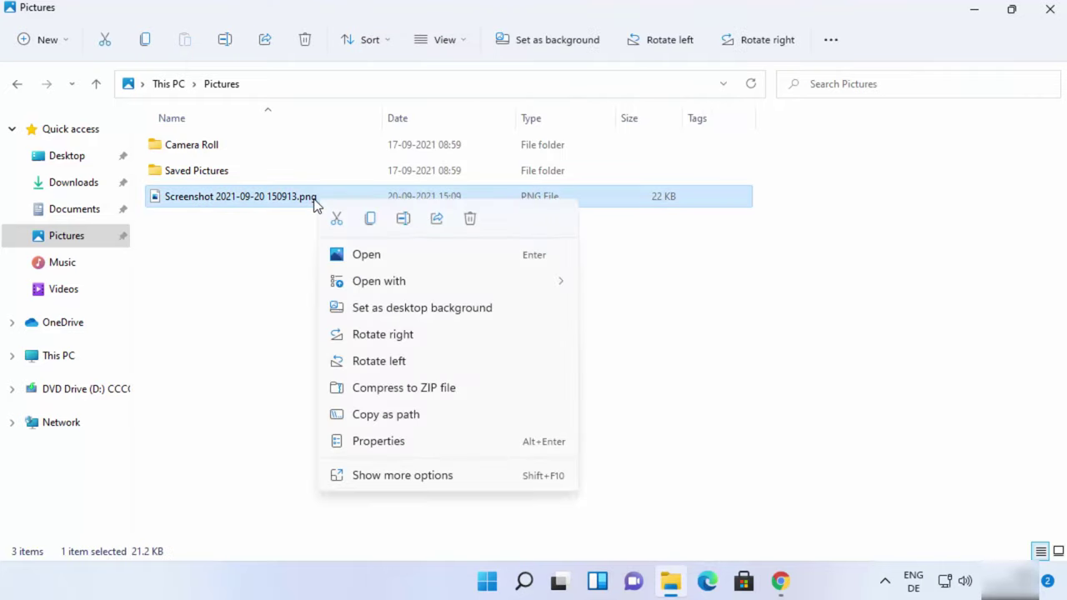
click(384, 475)
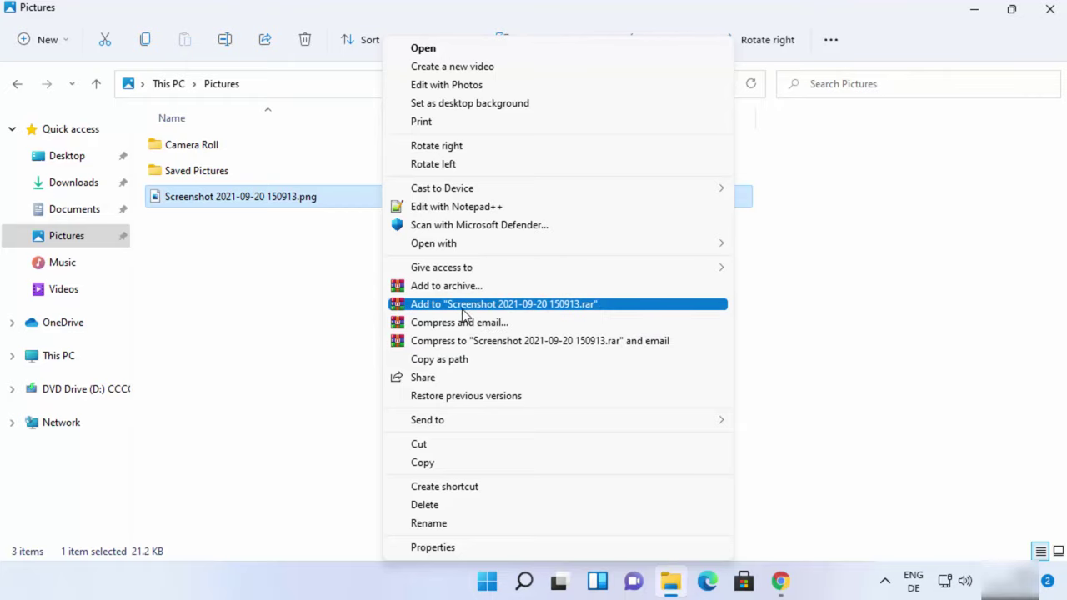
click(560, 310)
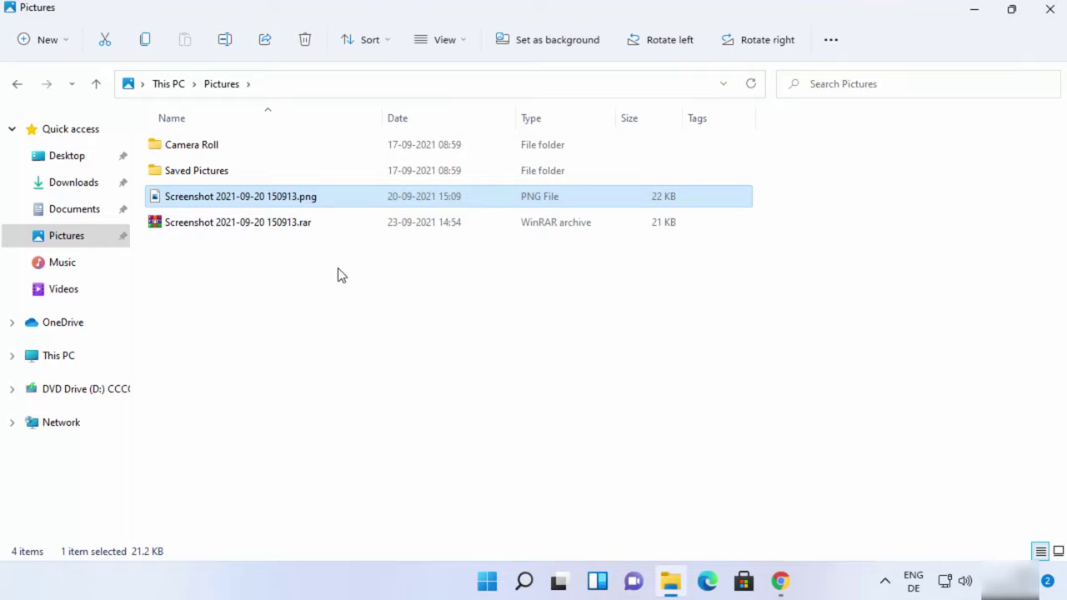
Step: Start a custom archive of the screenshot in ZIP format, named Screenshot 2021-09-20 150913.zip
right_click(312, 203)
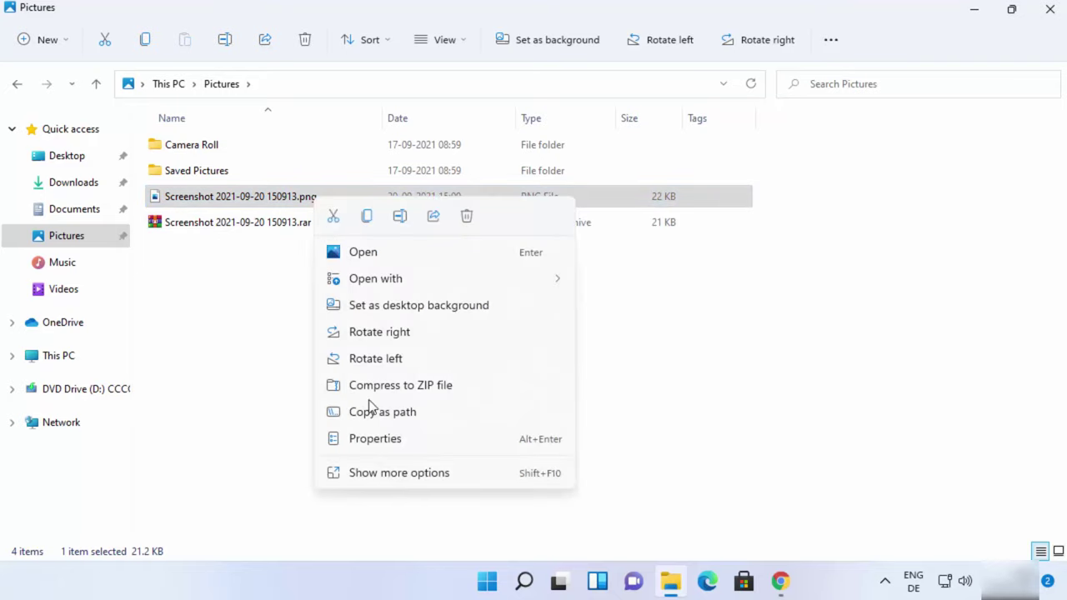
click(399, 471)
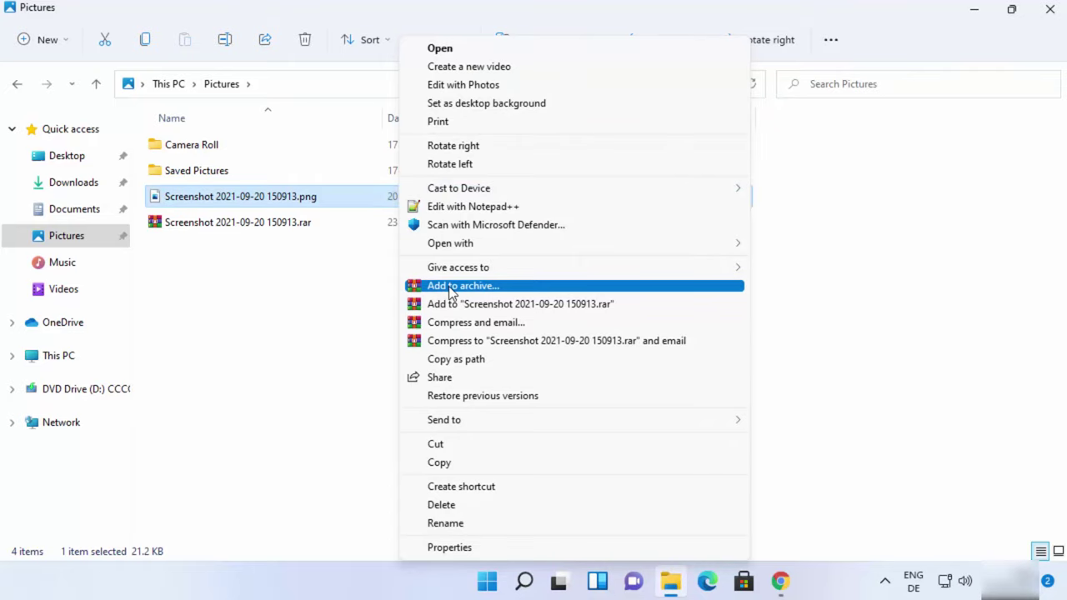
click(450, 287)
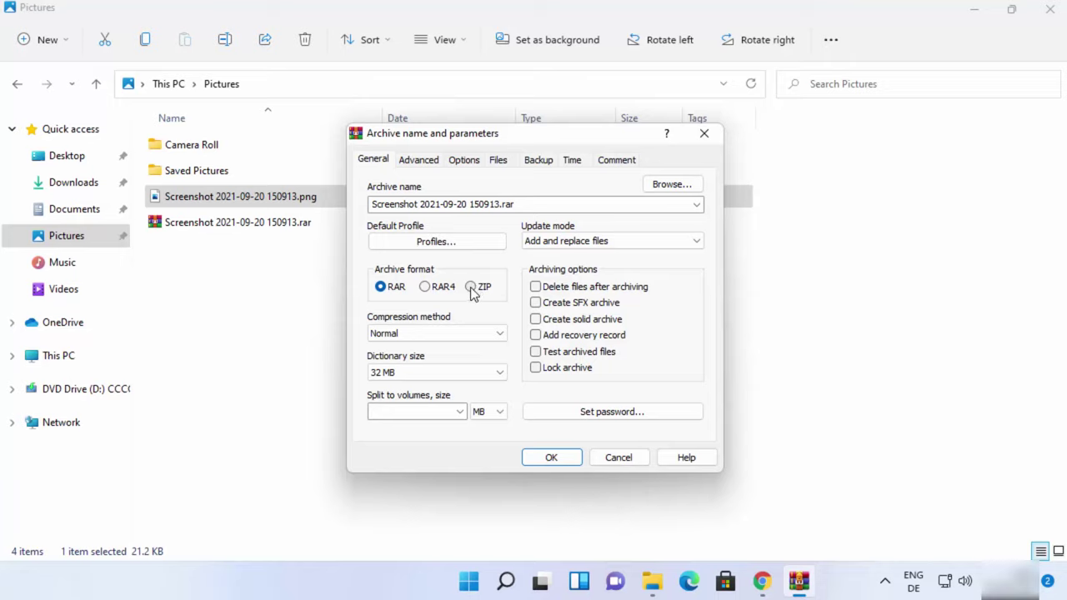
click(470, 286)
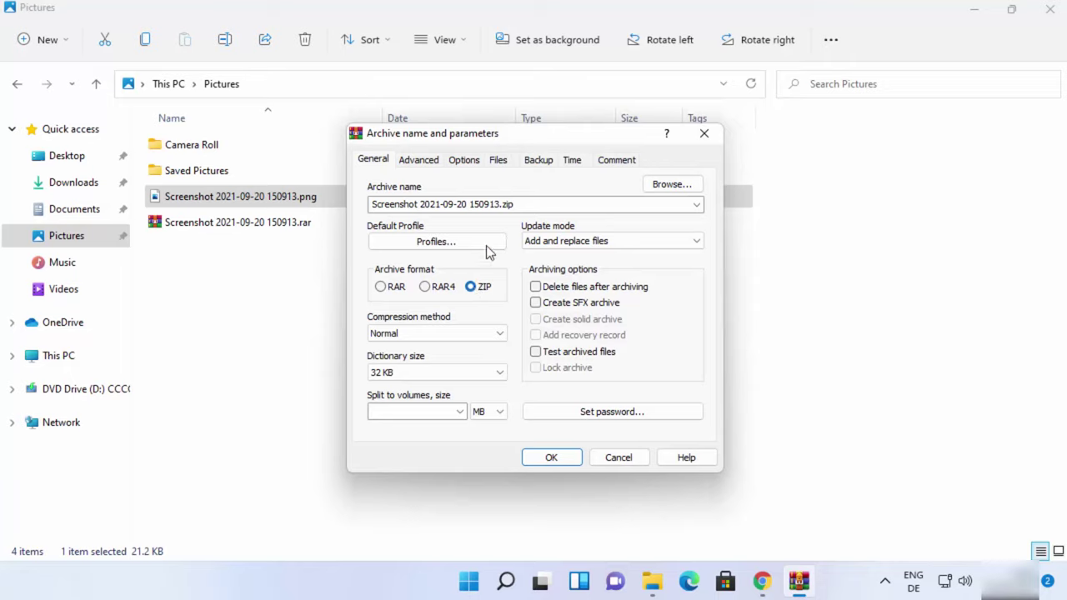
click(497, 208)
click(527, 205)
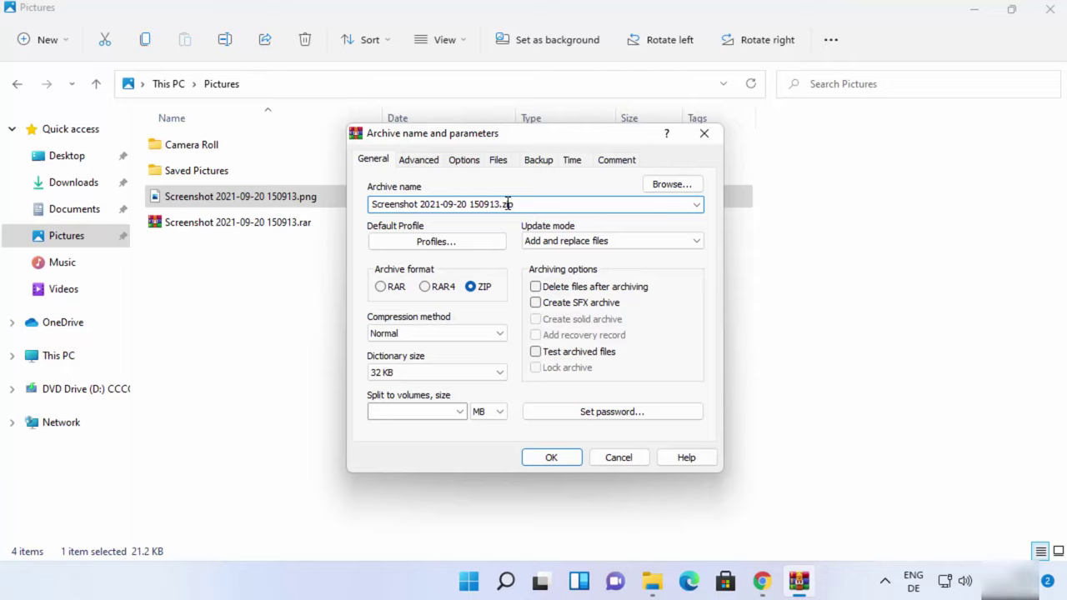
drag(373, 205, 498, 207)
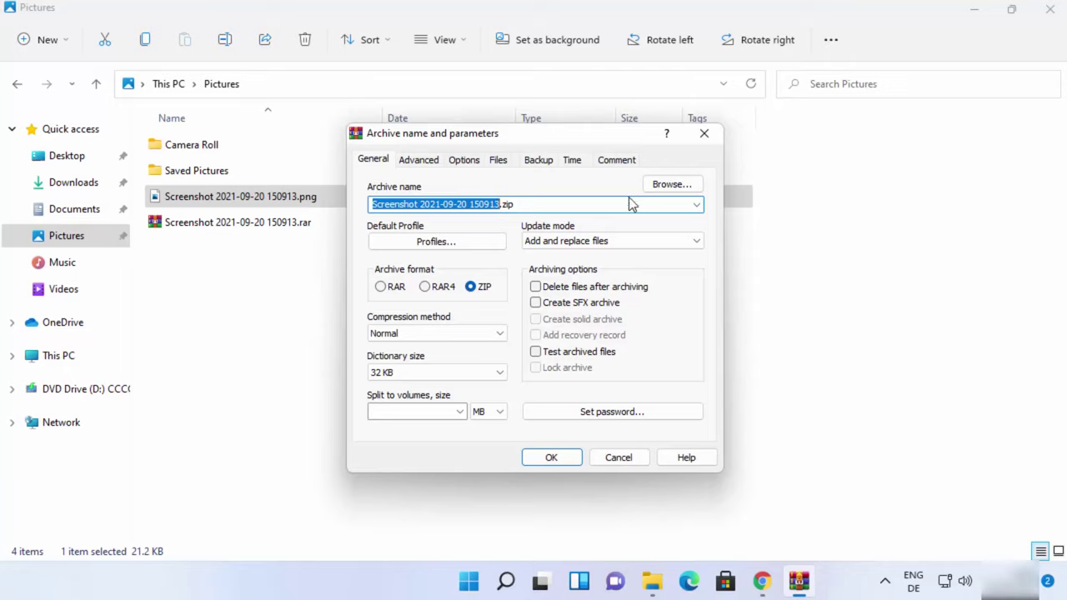
click(666, 190)
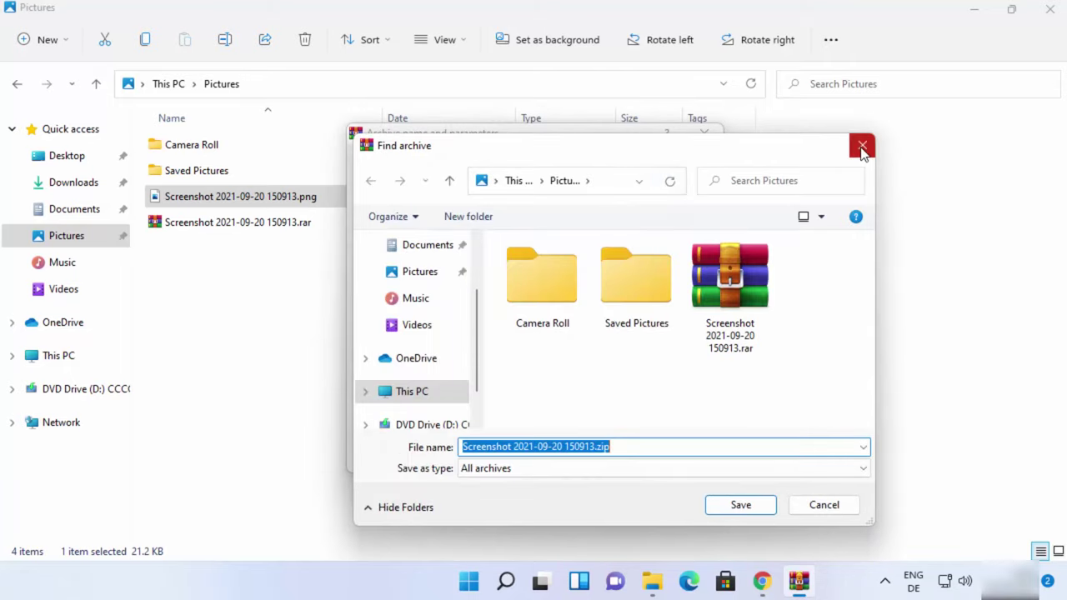
click(862, 149)
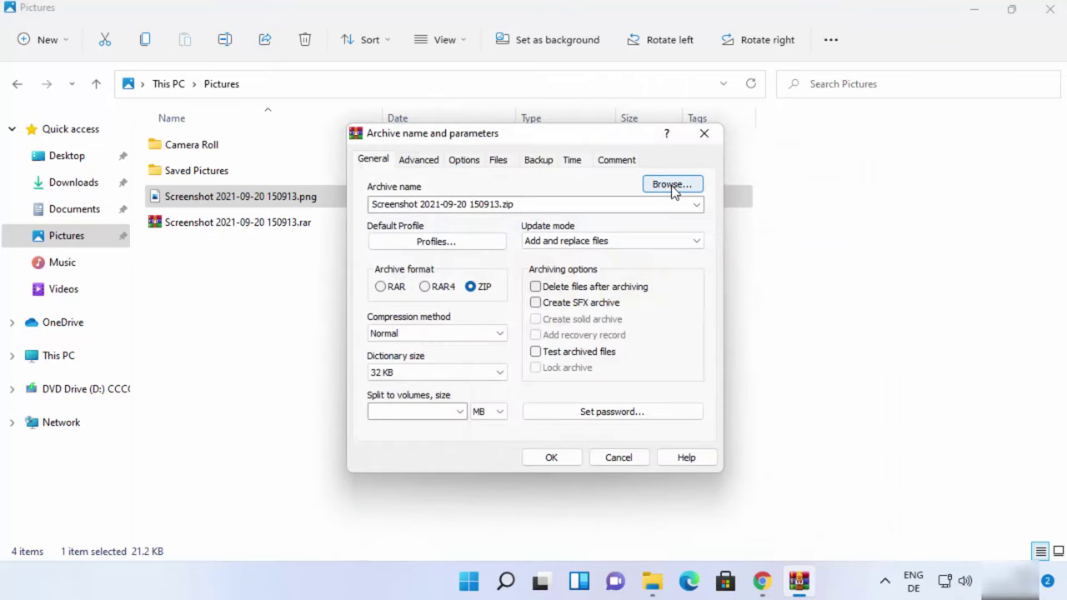
Step: Leave the password unset and create Screenshot 2021-09-20 150913.zip
click(594, 413)
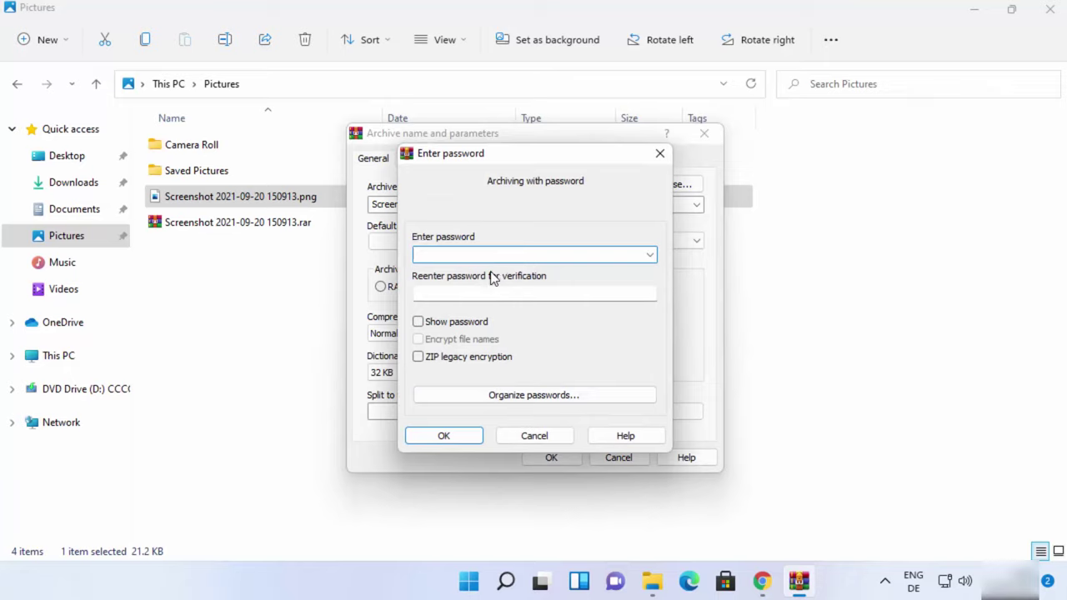
click(660, 156)
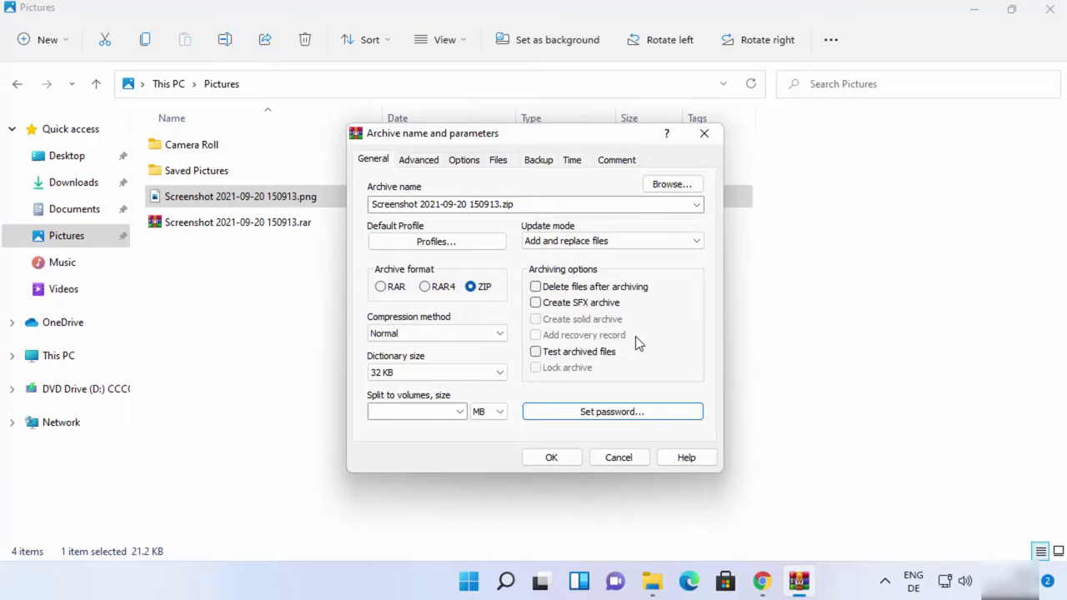
click(554, 459)
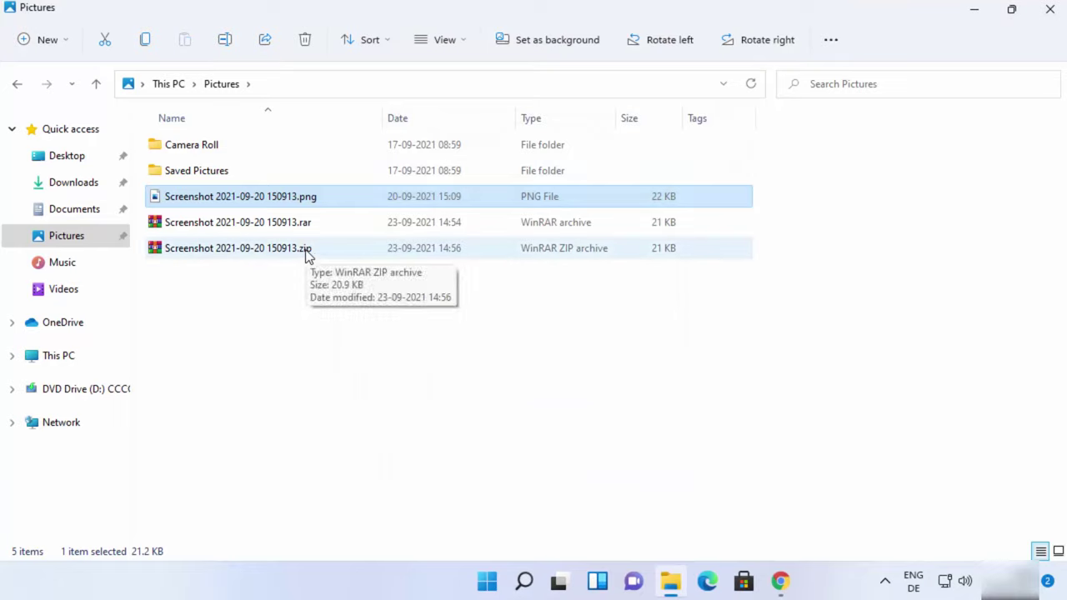
Step: Open Screenshot 2021-09-20 150913.zip with WinRAR archiver to view the PNG inside
click(309, 284)
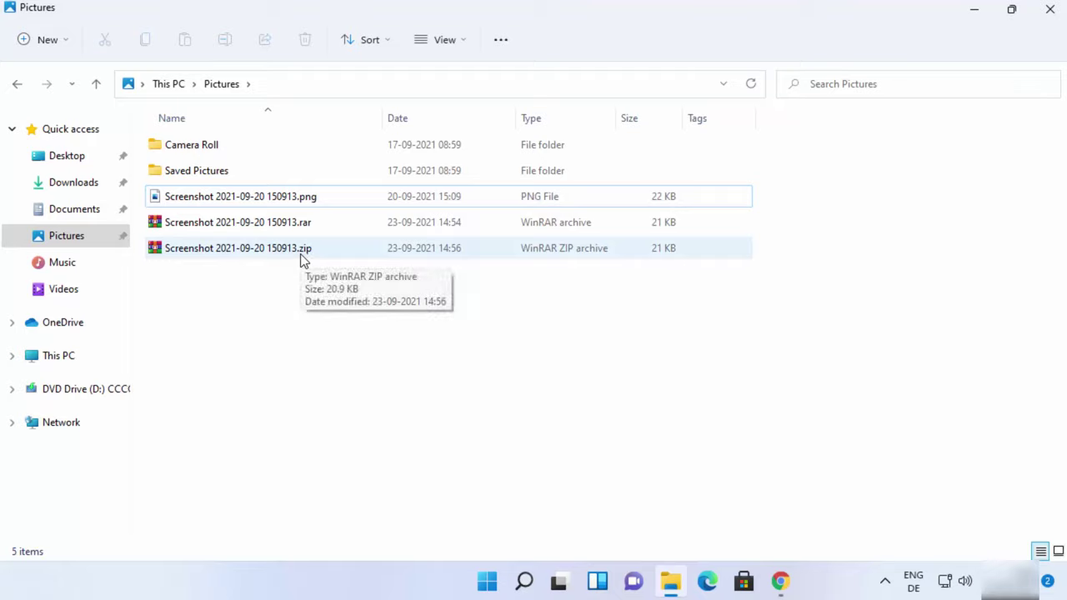
click(303, 260)
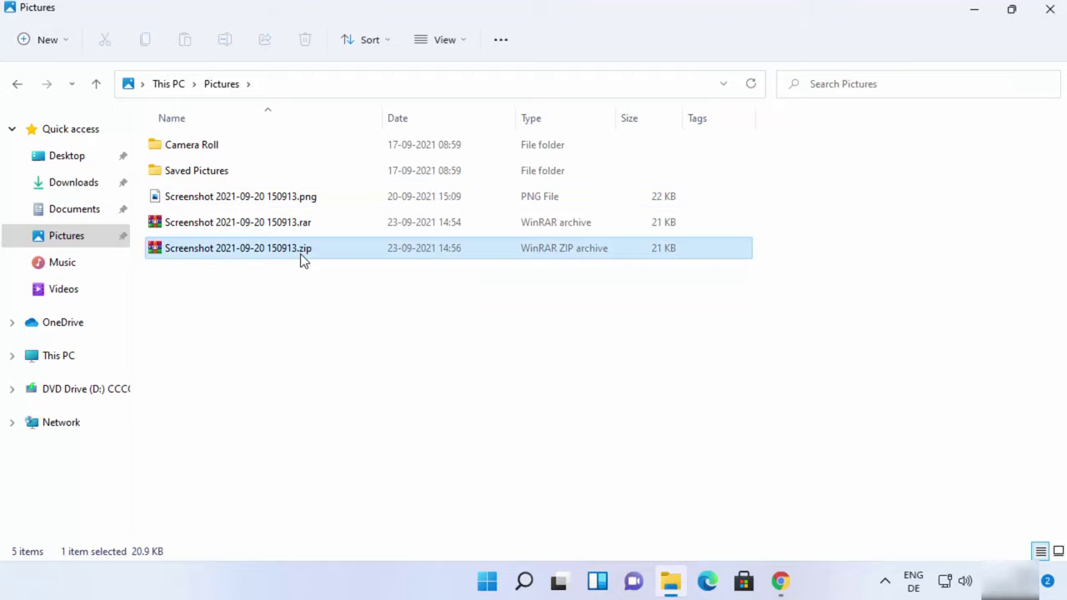
right_click(301, 255)
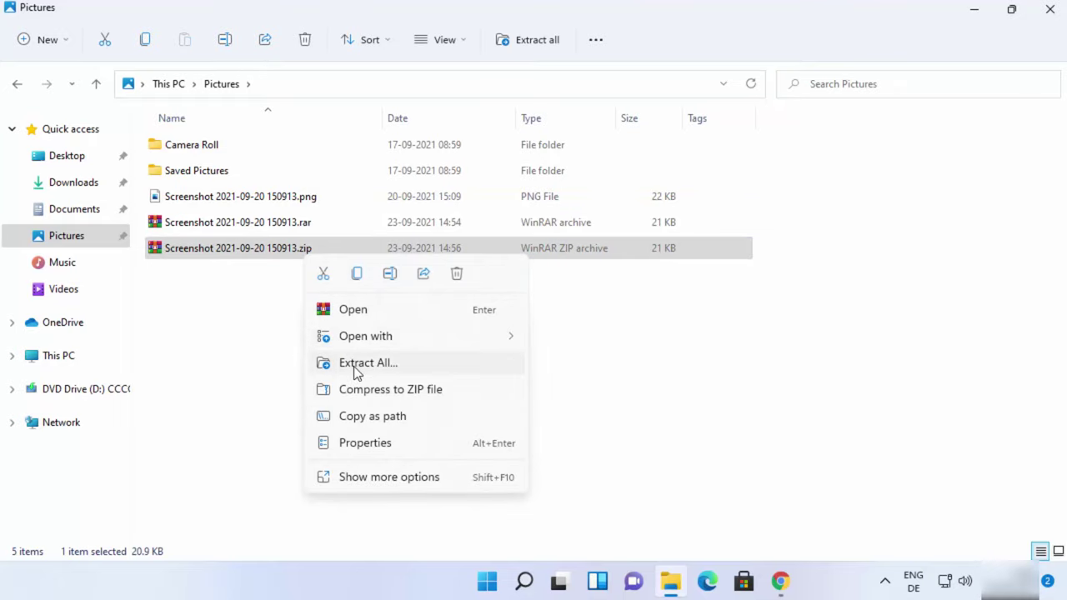
mouse_move(398, 339)
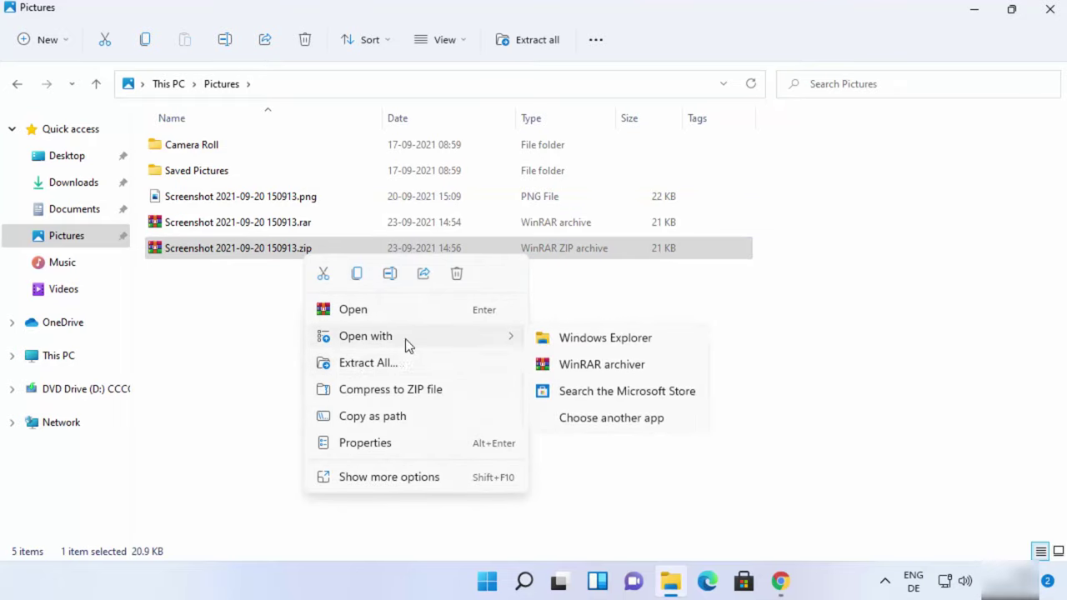
click(587, 367)
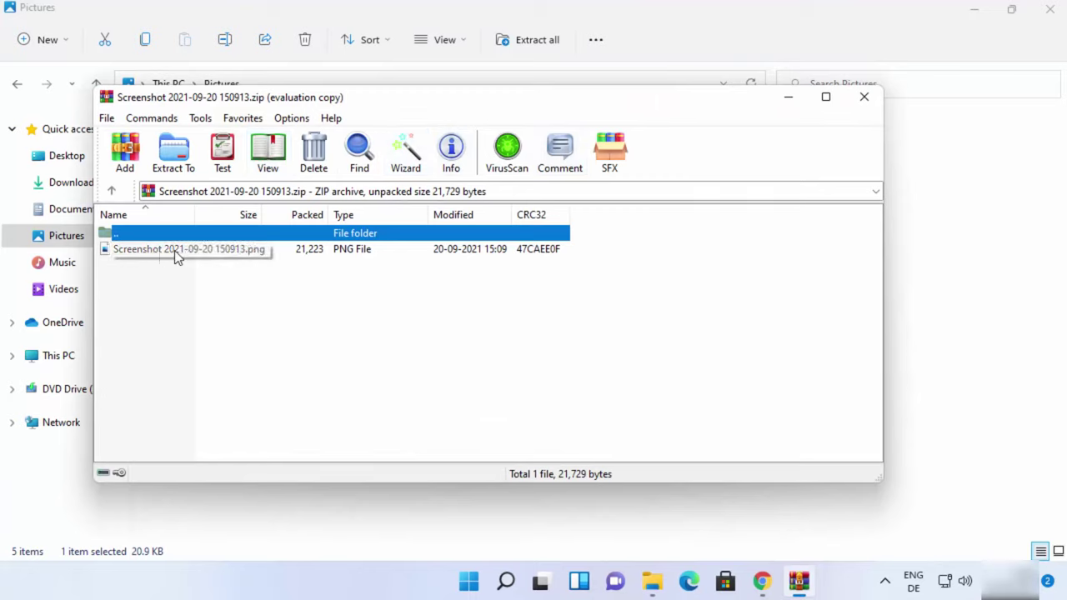
Step: Extract the screenshot PNG from the ZIP archive to C:\Users\cb\Desktop
click(177, 166)
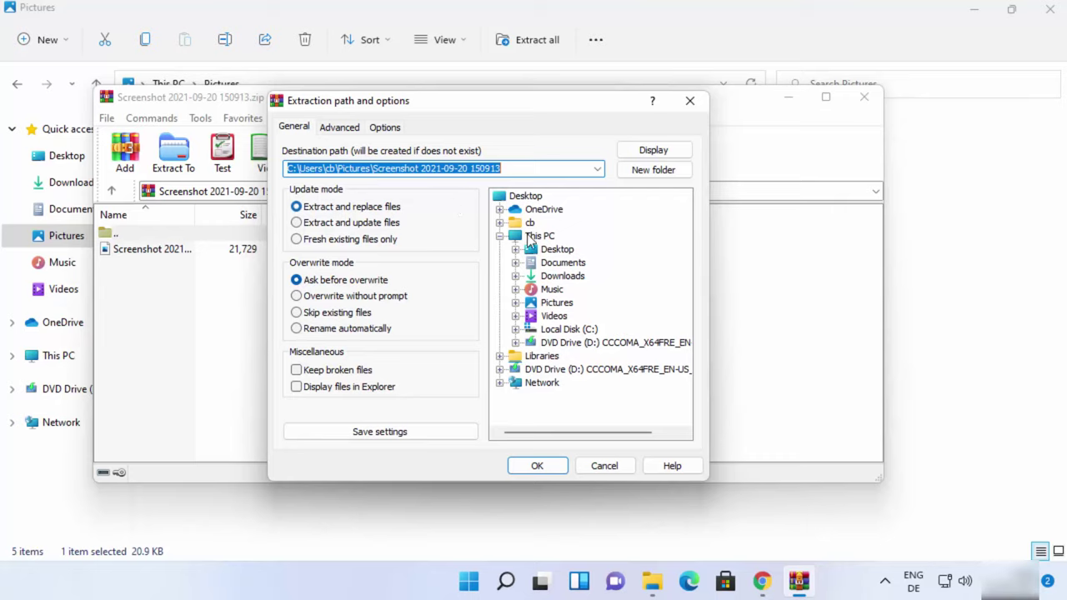
click(546, 250)
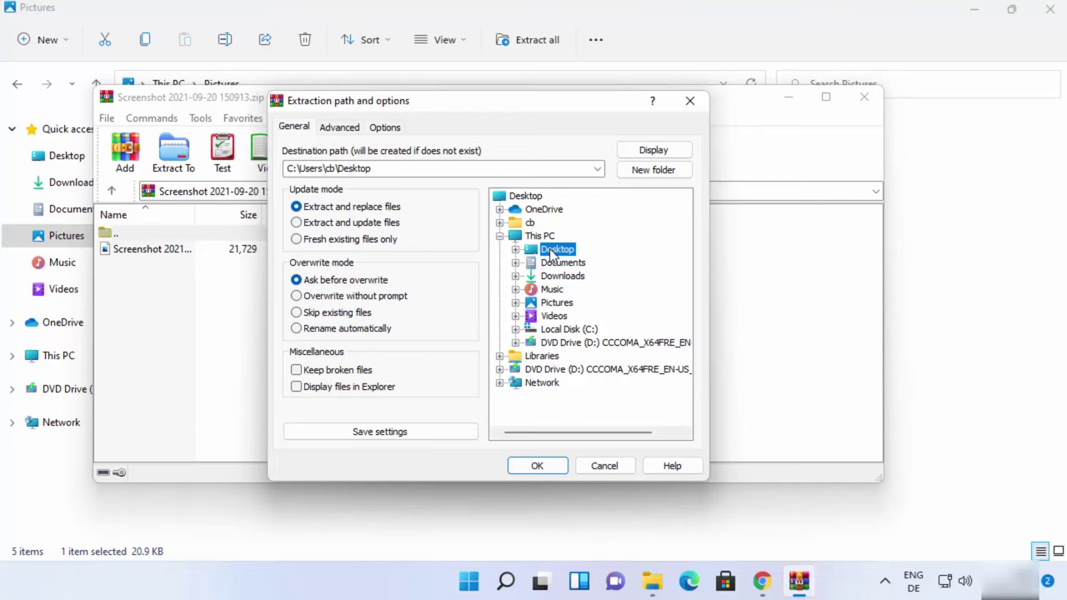
click(973, 10)
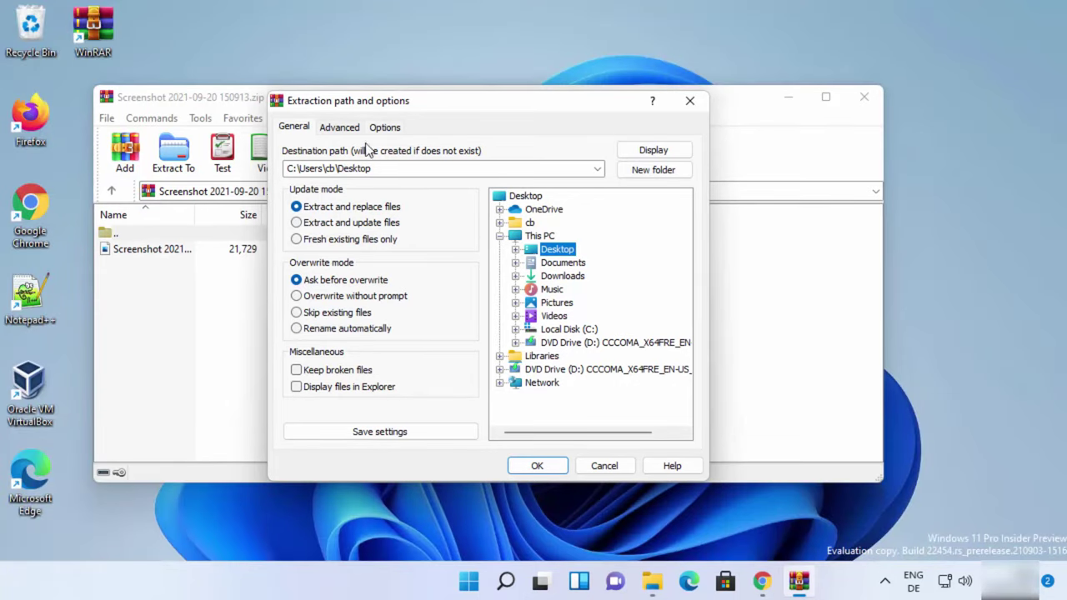
click(538, 467)
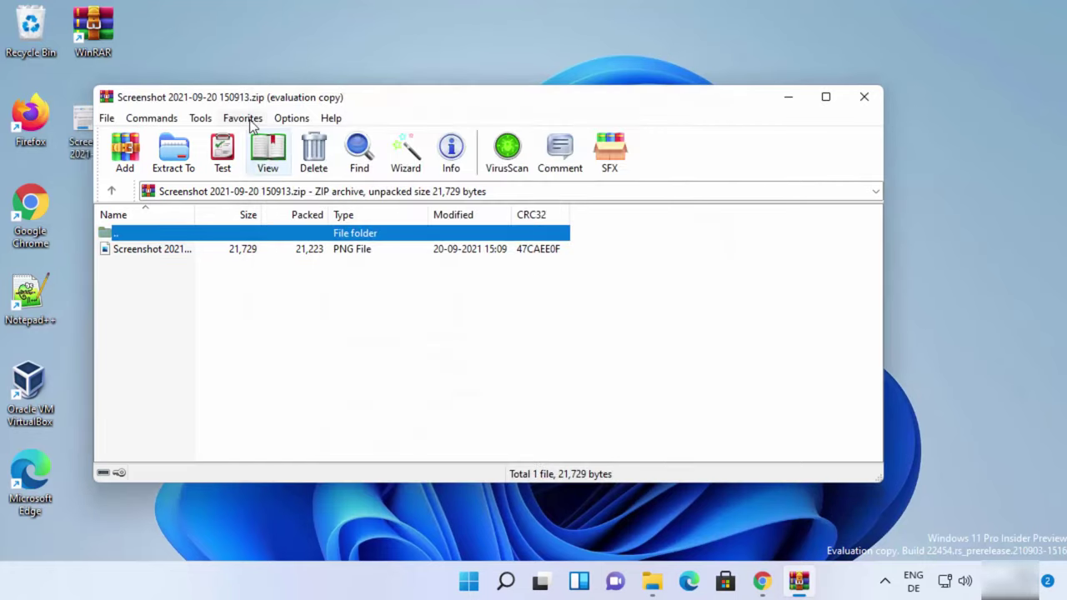
Step: Move the WinRAR window aside and close the ZIP archive, returning to the Pictures folder
drag(221, 98, 319, 102)
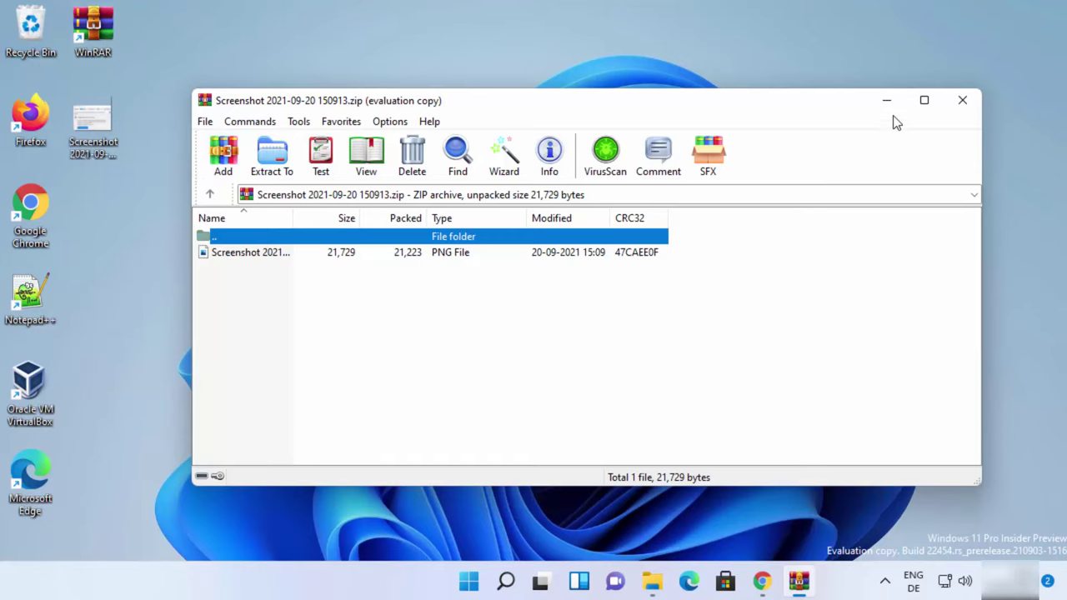
click(961, 100)
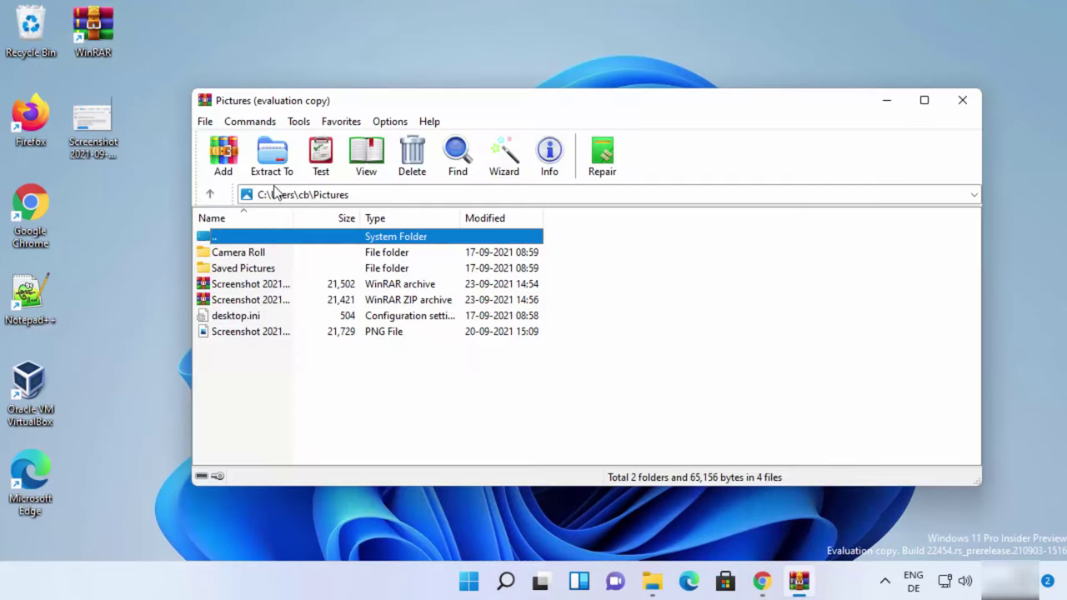
click(359, 197)
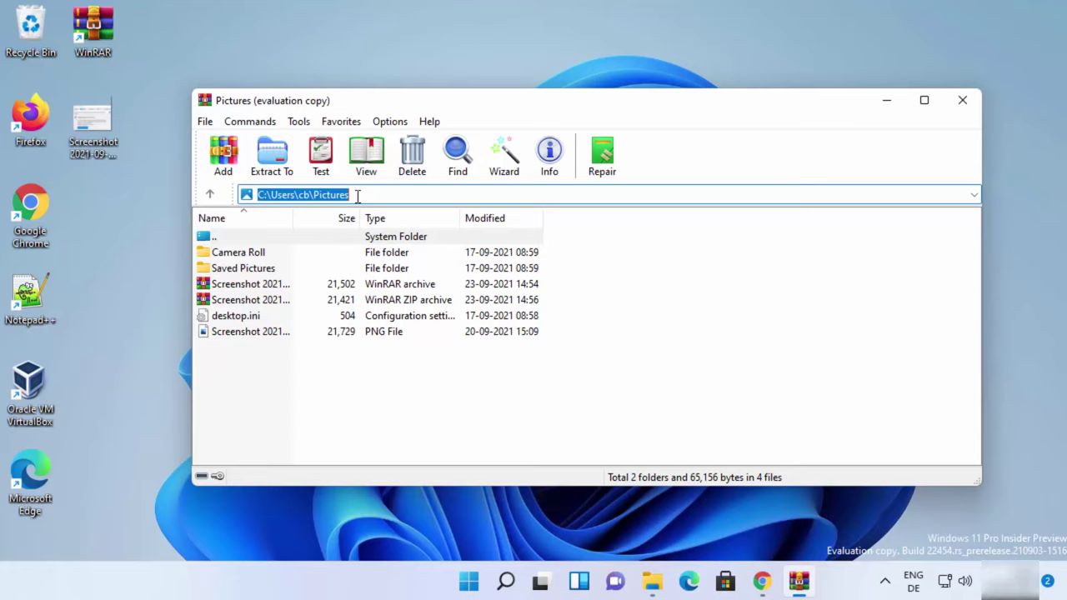
Step: Select parts of the C:\Users\cb\Pictures path and check the locations list without navigating
double_click(324, 195)
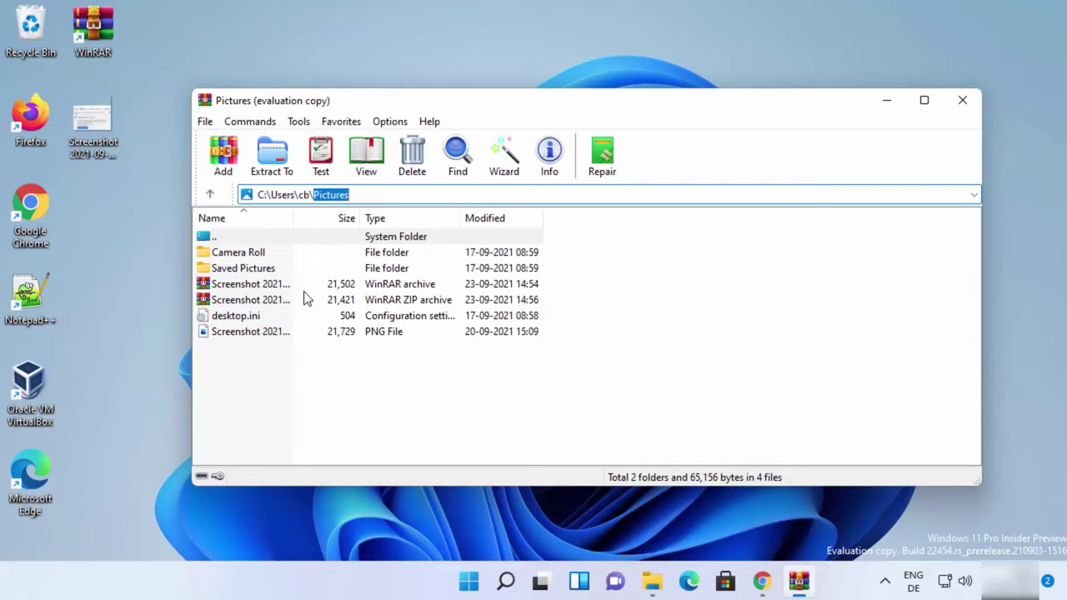
click(350, 195)
drag(365, 195, 300, 195)
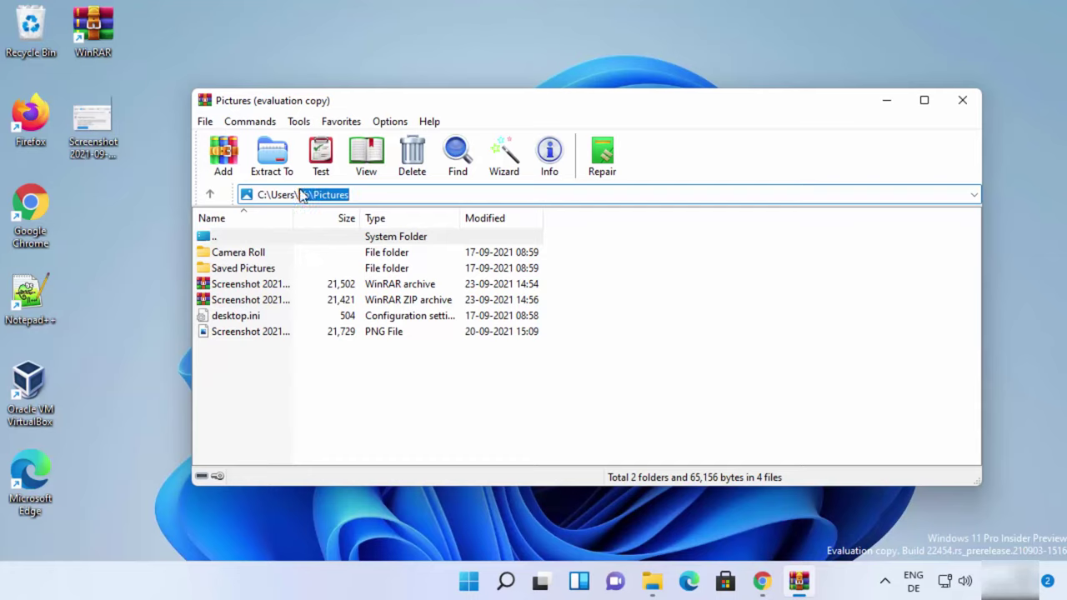
click(972, 195)
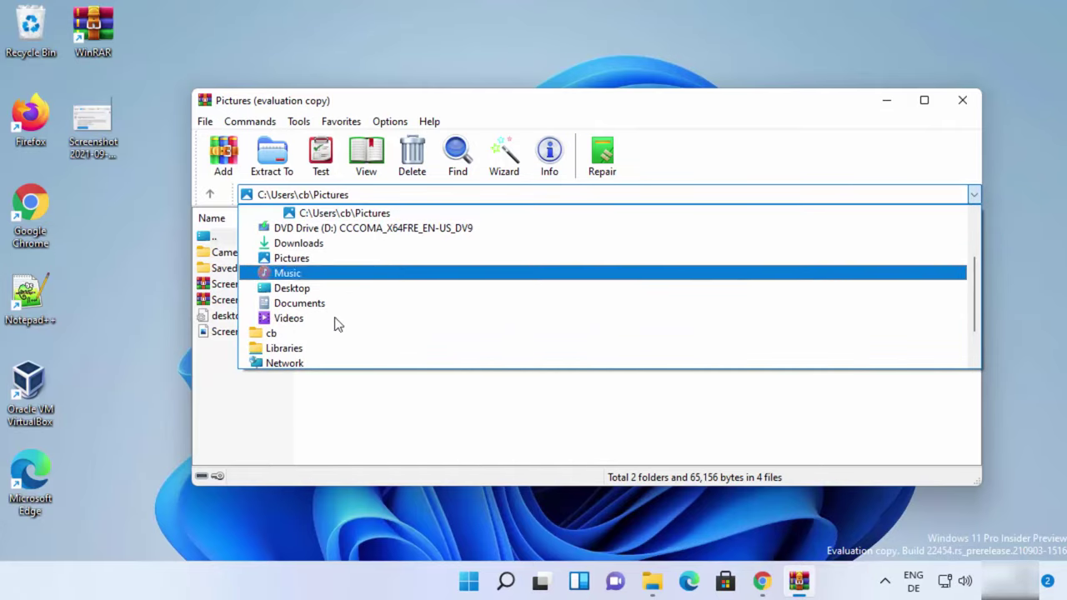
scroll(239, 350, down, 1)
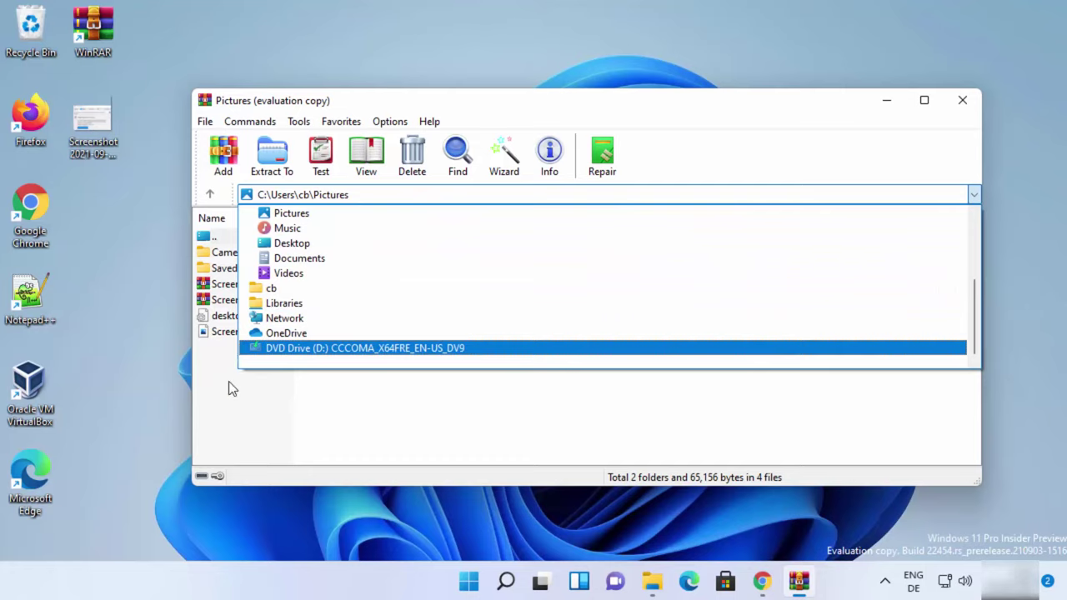
key(Escape)
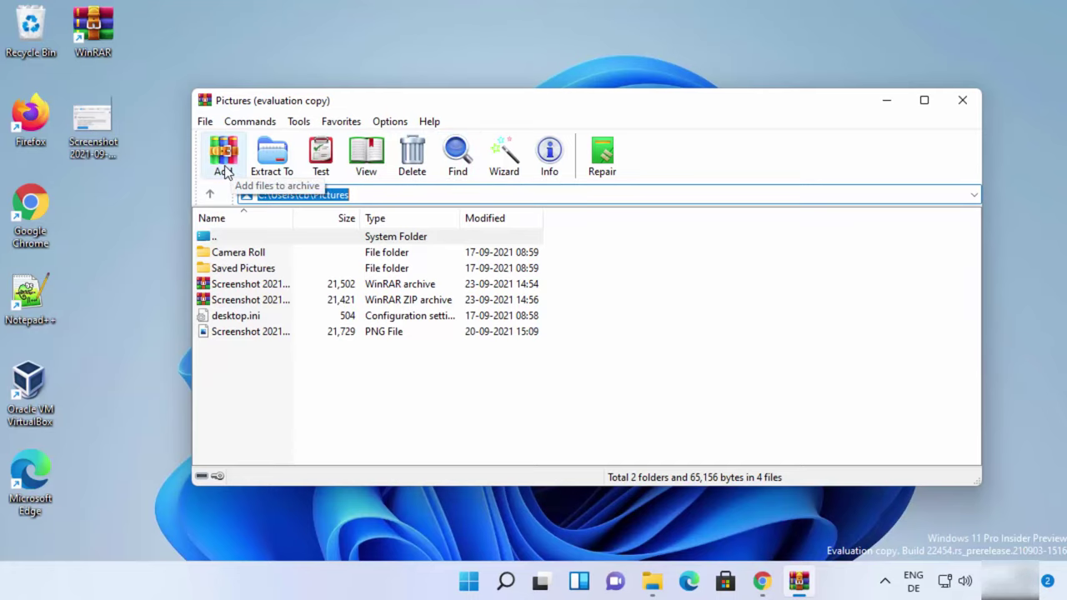
click(206, 123)
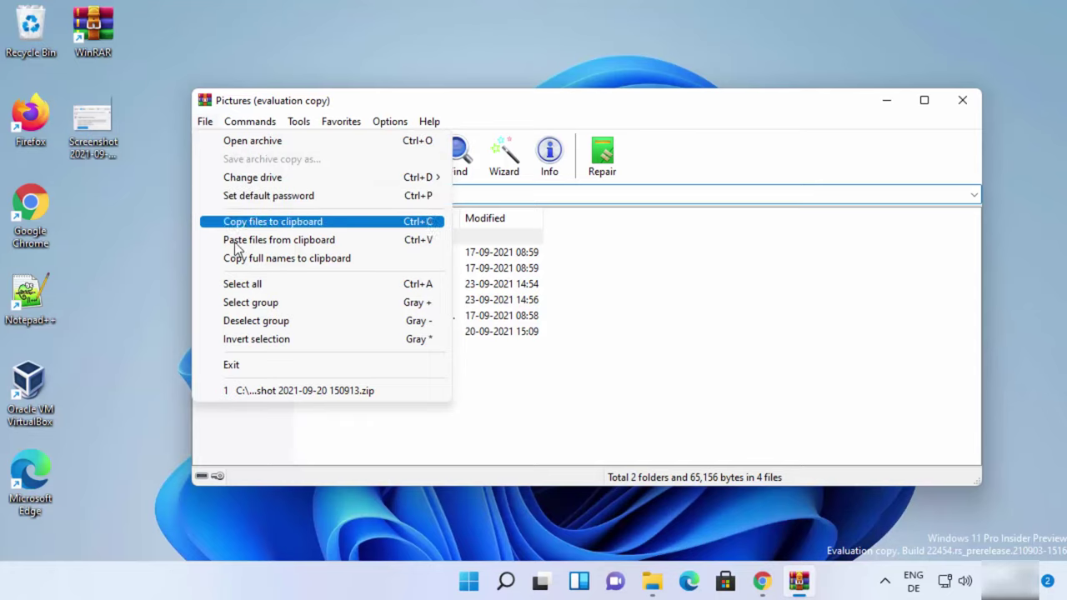
click(388, 122)
click(385, 124)
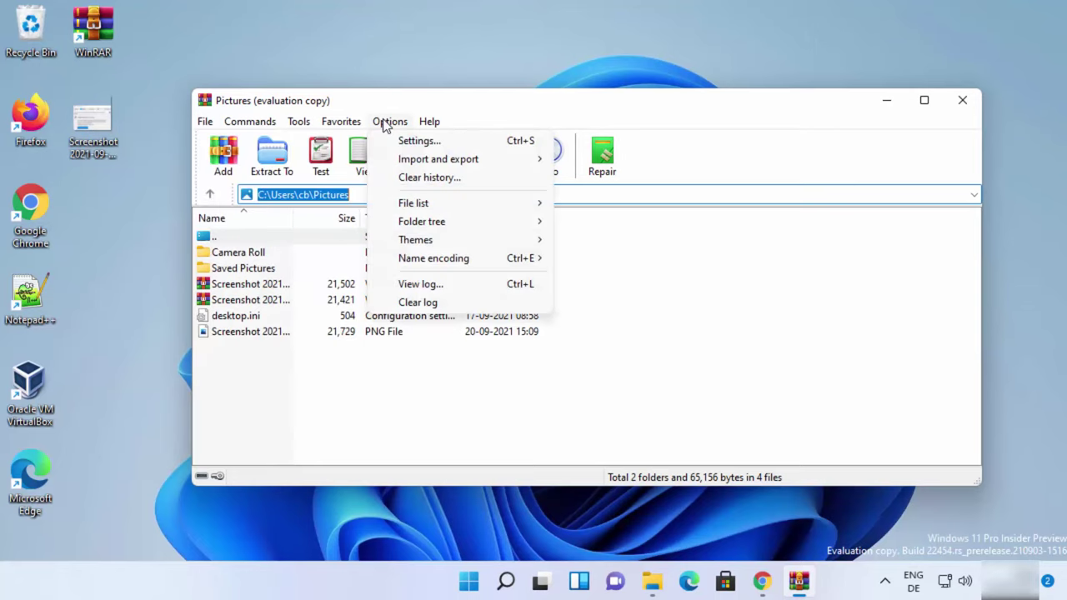
click(421, 142)
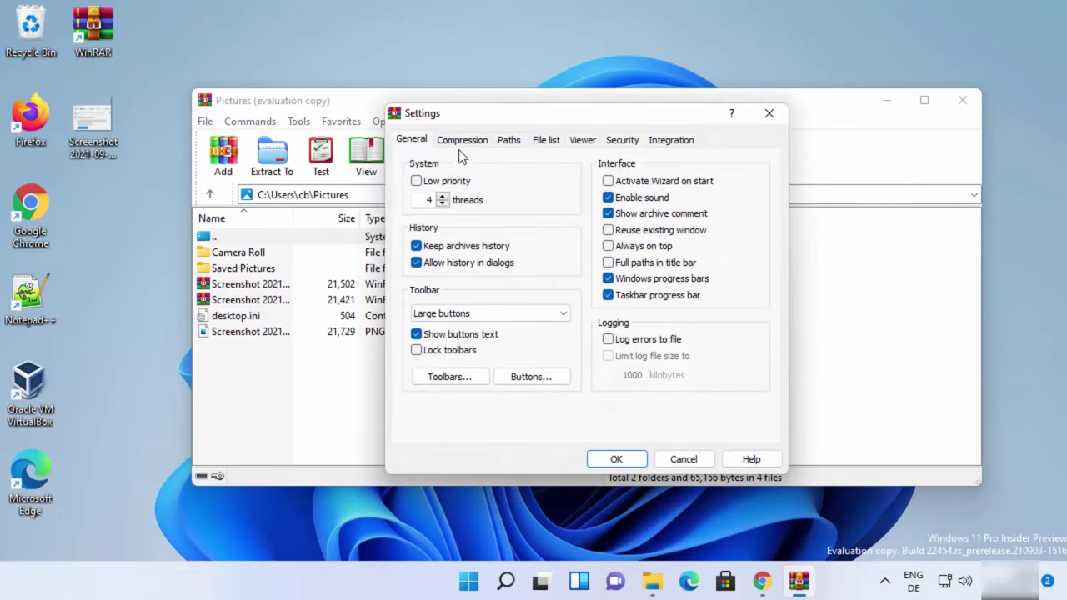
key(Escape)
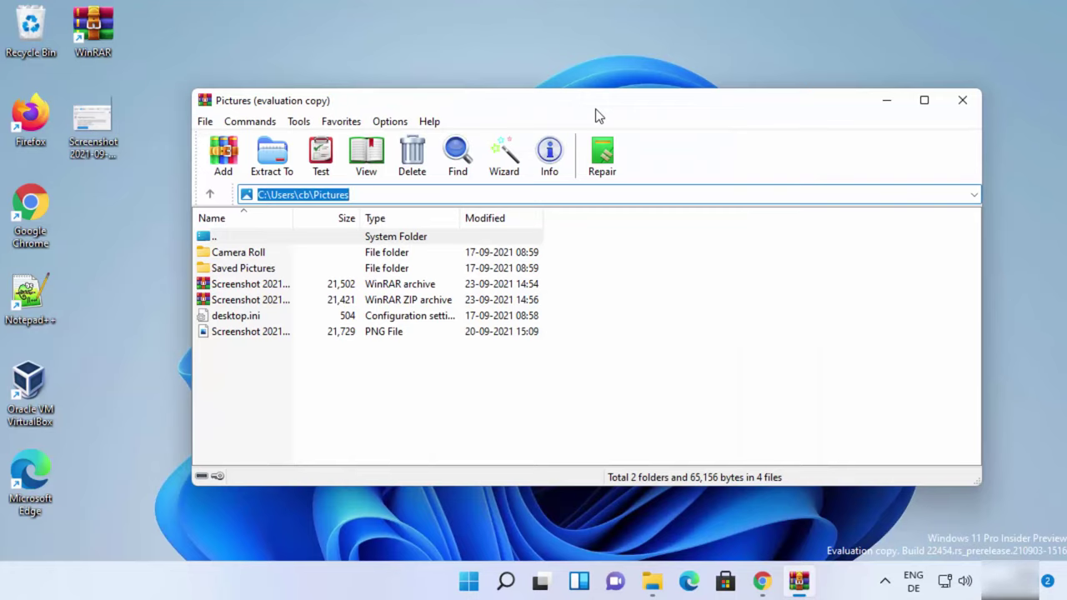